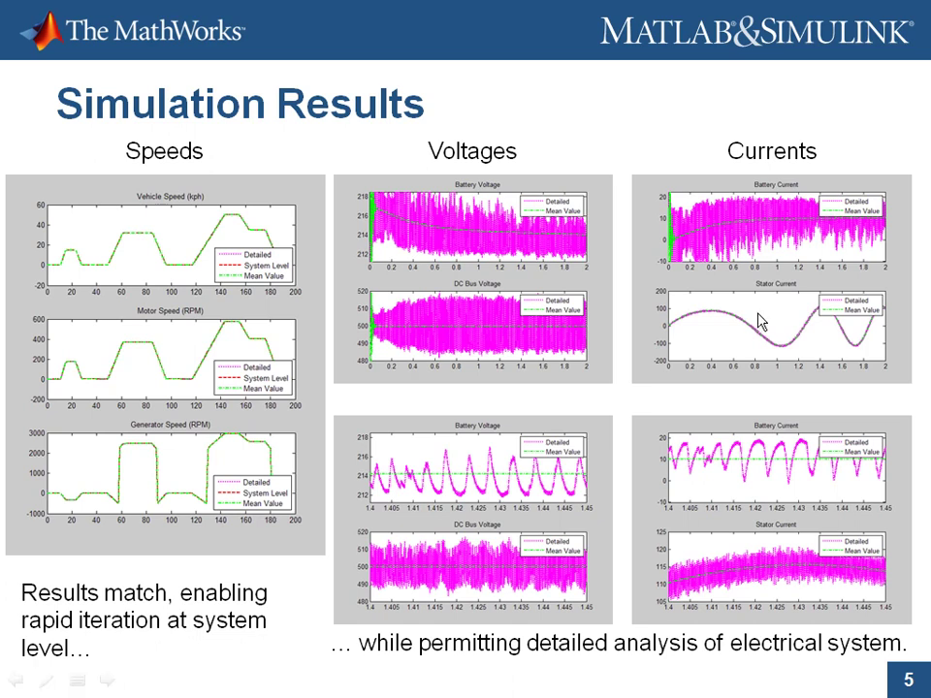
Switch to the HEV_SeriesParallel model in Simulink, look inside the Control subsystem, and return to the top-level model.
key(alt+Tab)
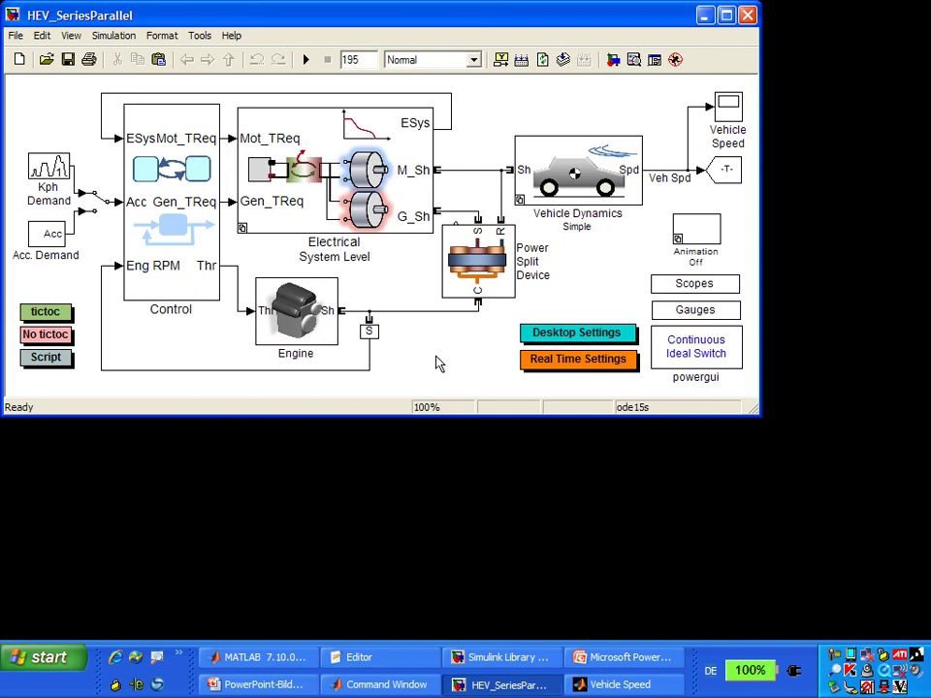
double_click(151, 231)
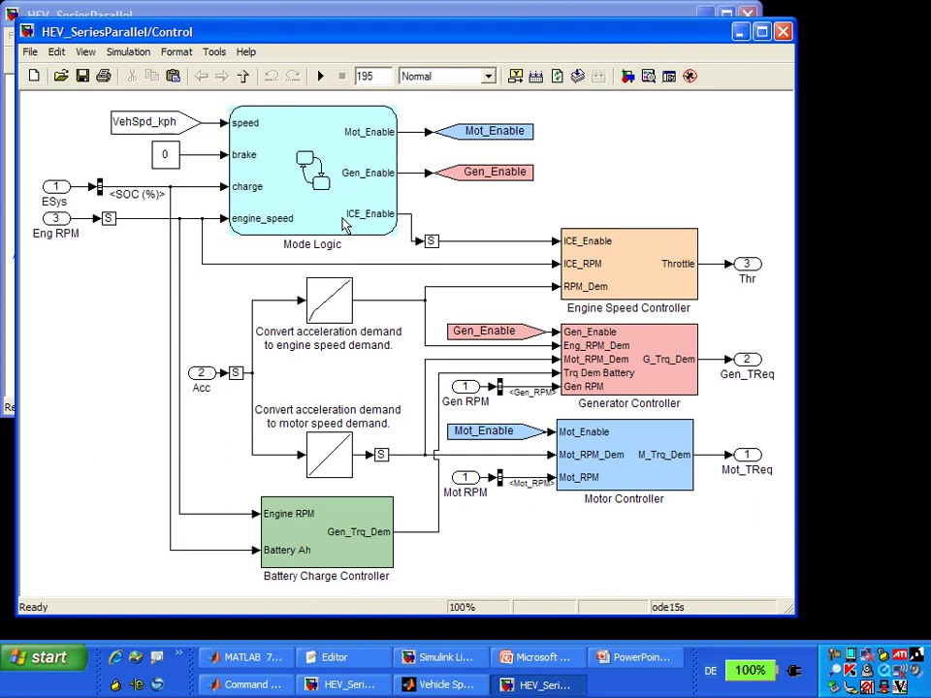
click(782, 31)
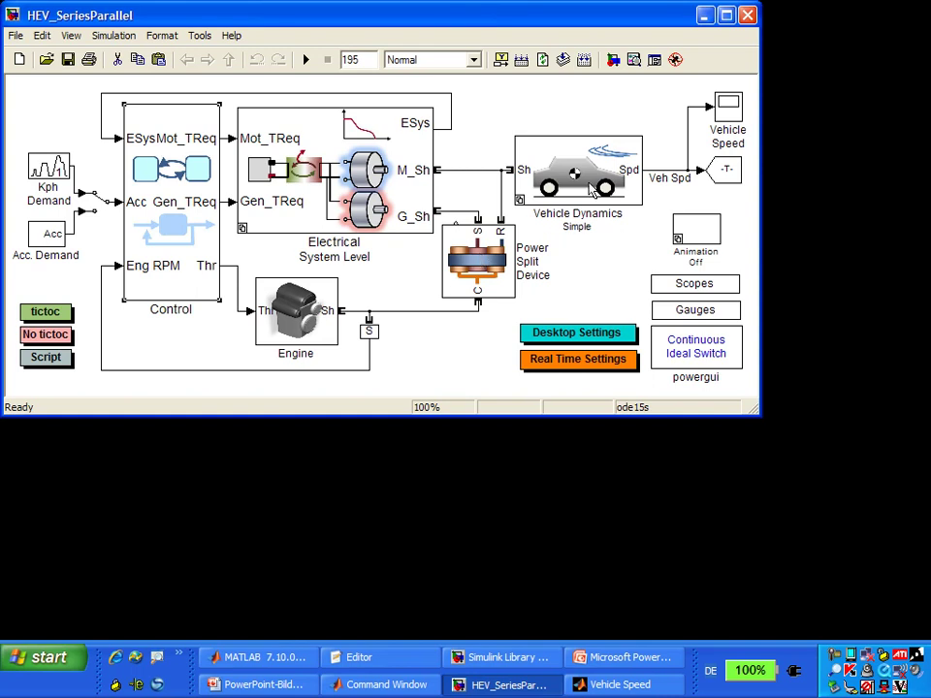
Open the Electrical System Level subsystem and check the Battery block's available variants, keeping Predefined.
double_click(267, 128)
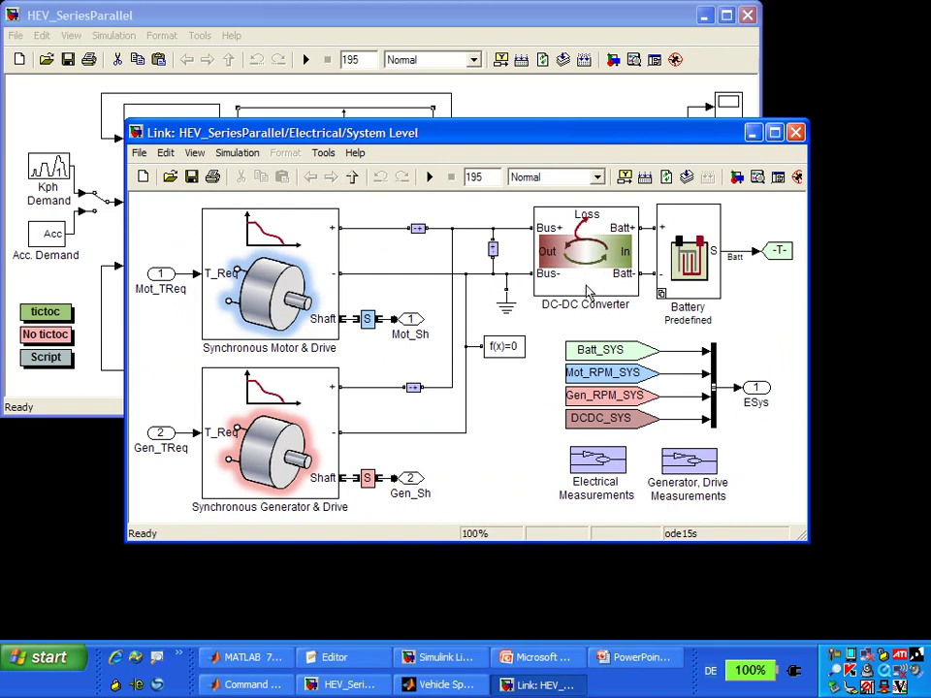
right_click(678, 269)
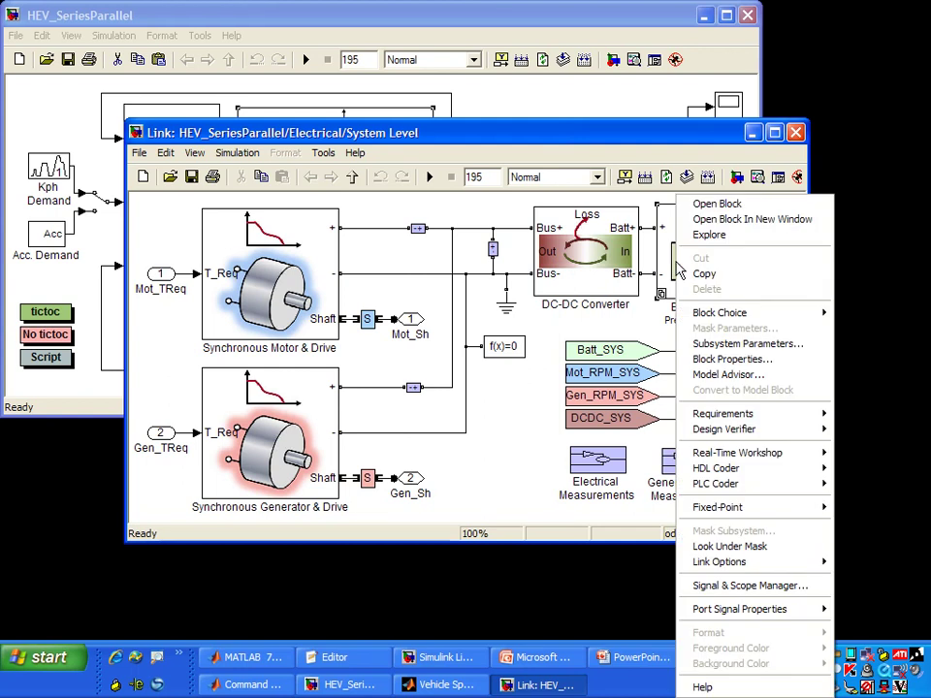
mouse_move(709, 316)
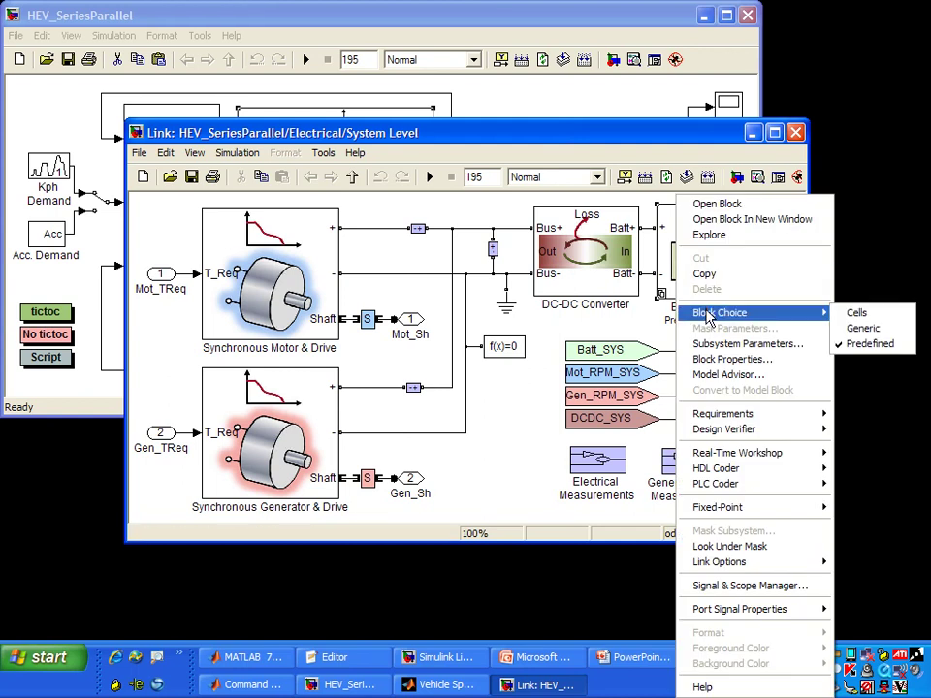
click(870, 343)
In the top-level model, check which variants are available for the Electrical and Vehicle Dynamics subsystems.
click(407, 102)
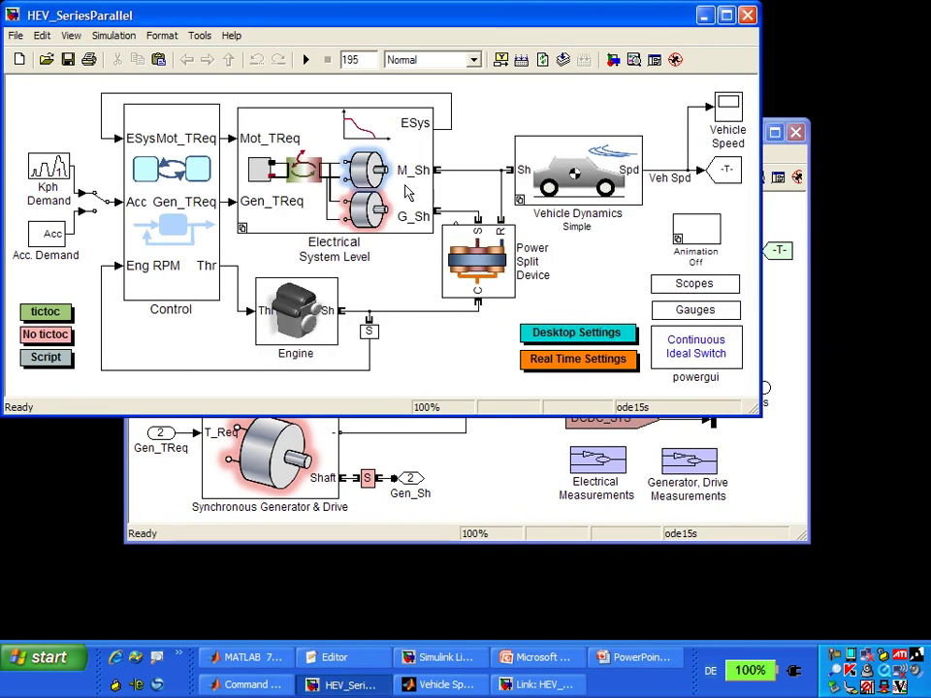
right_click(407, 194)
mouse_move(512, 293)
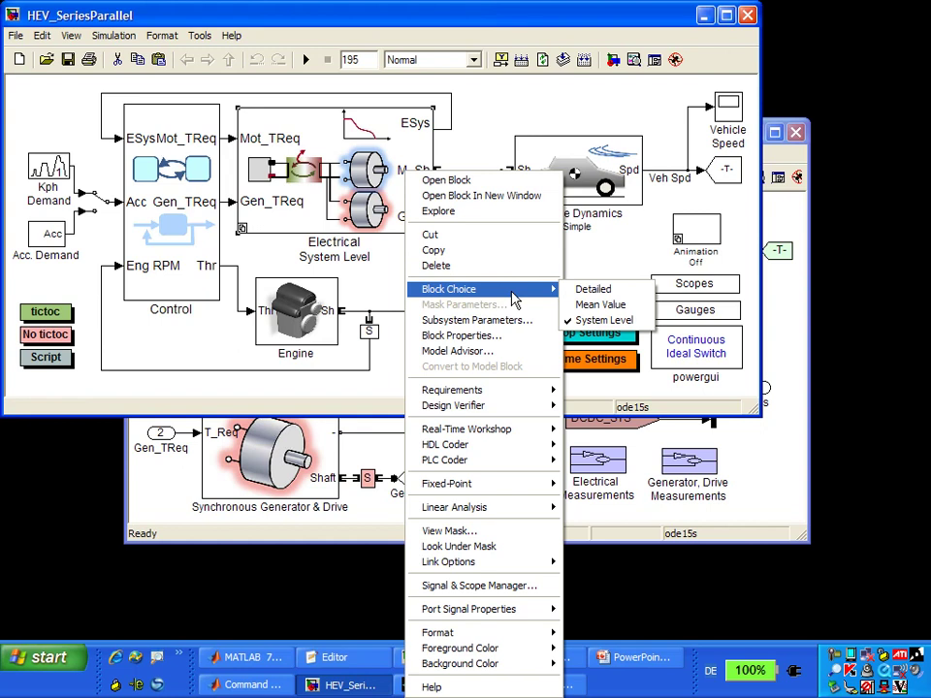
key(Escape)
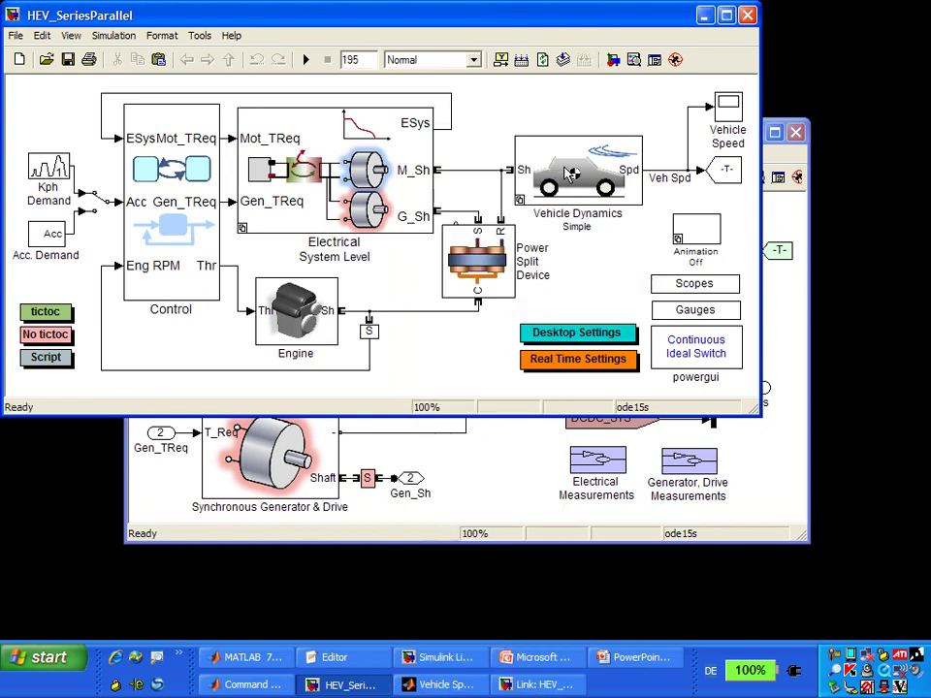
right_click(567, 162)
mouse_move(651, 283)
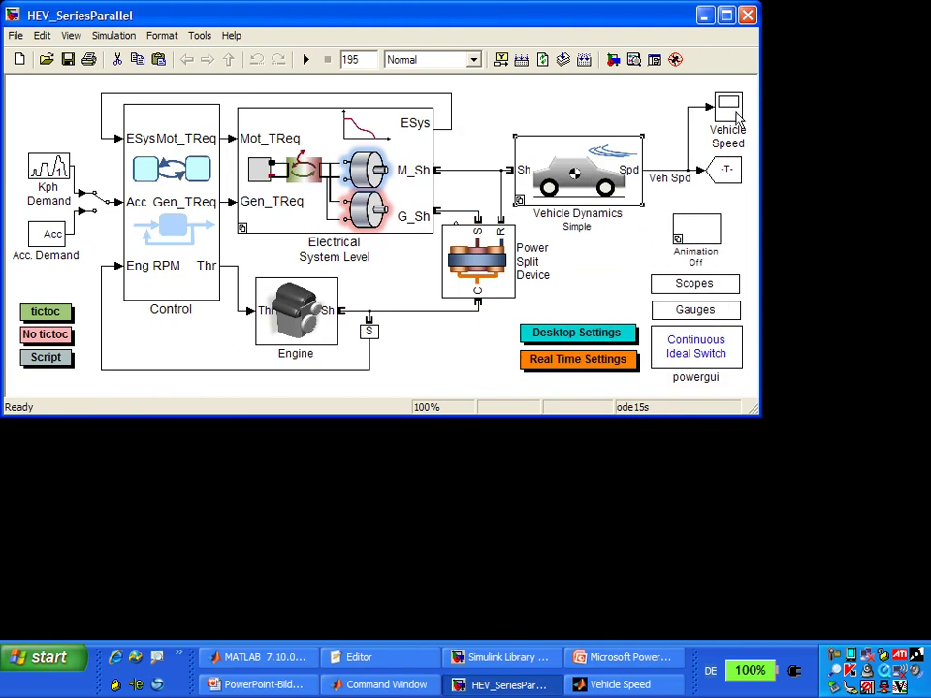
Open the Vehicle Speed scope and run the Test_HEV_Model_SHORT script in MATLAB's Command Window.
double_click(729, 111)
click(388, 685)
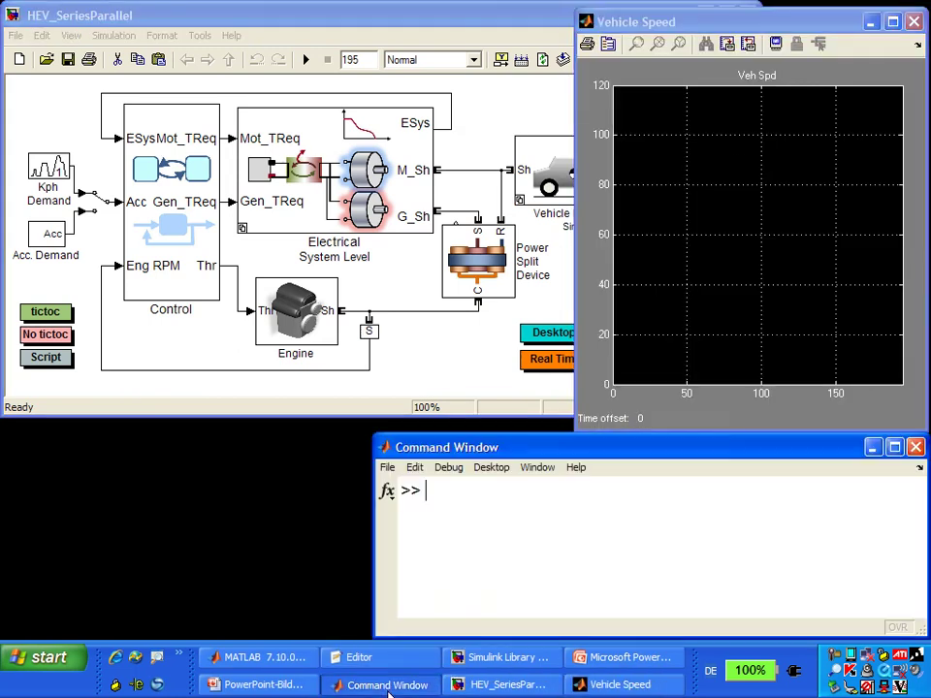
text(Test_HEV_Model_SHORT)
key(Return)
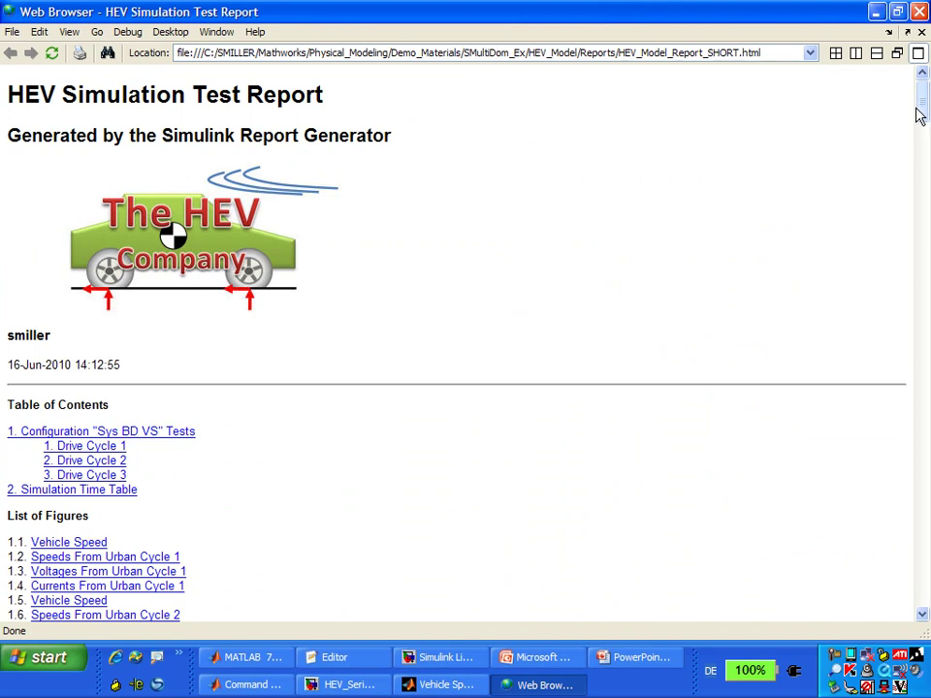
Review the speed and voltage plots for Urban Cycle 1 in the HEV Simulation Test Report, and close the report.
drag(919, 115, 912, 265)
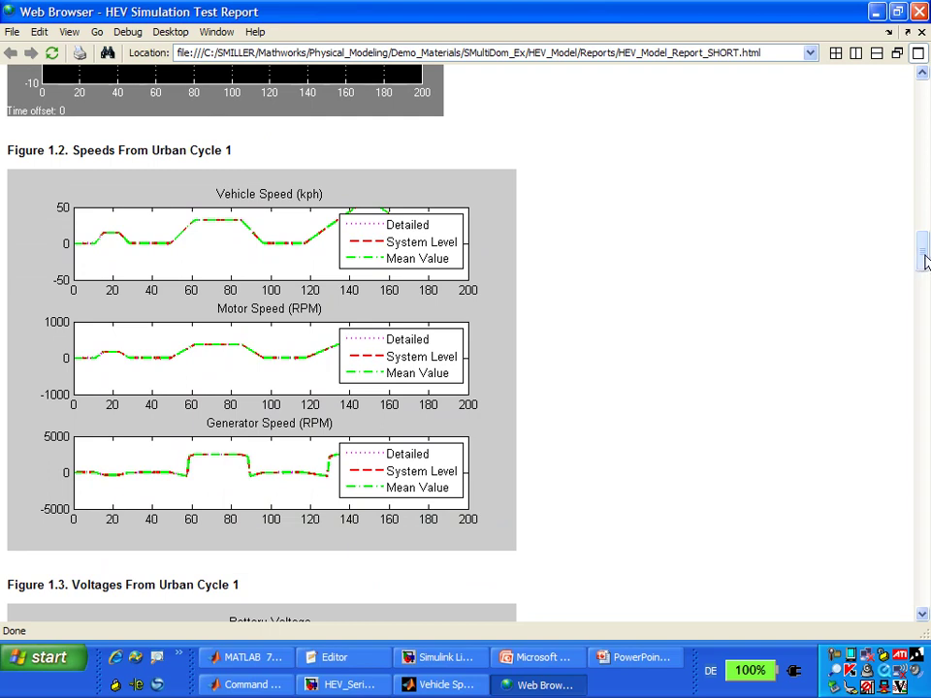
drag(924, 260, 924, 298)
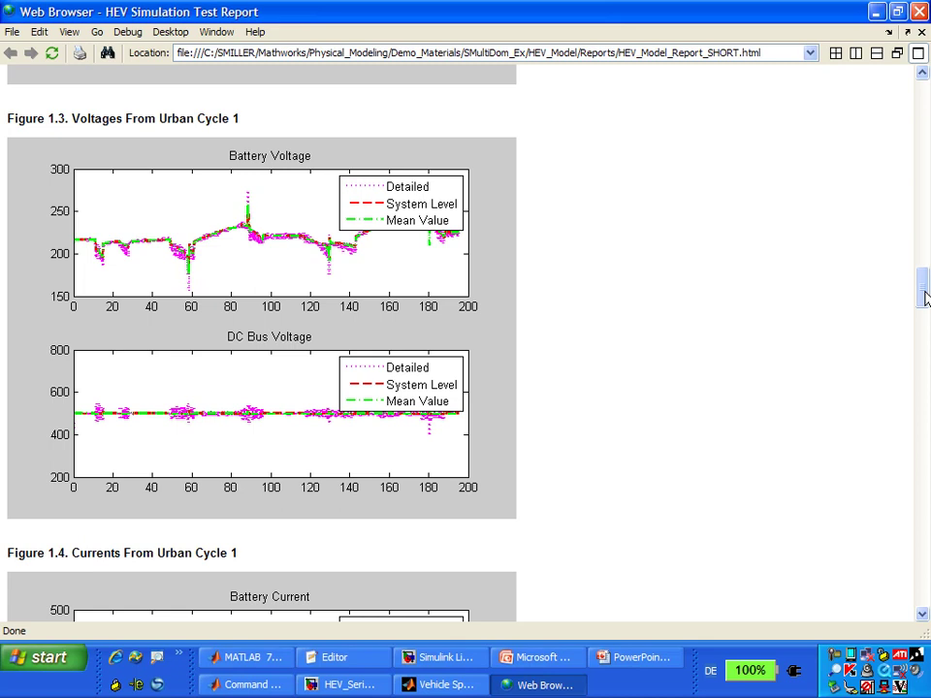
click(918, 12)
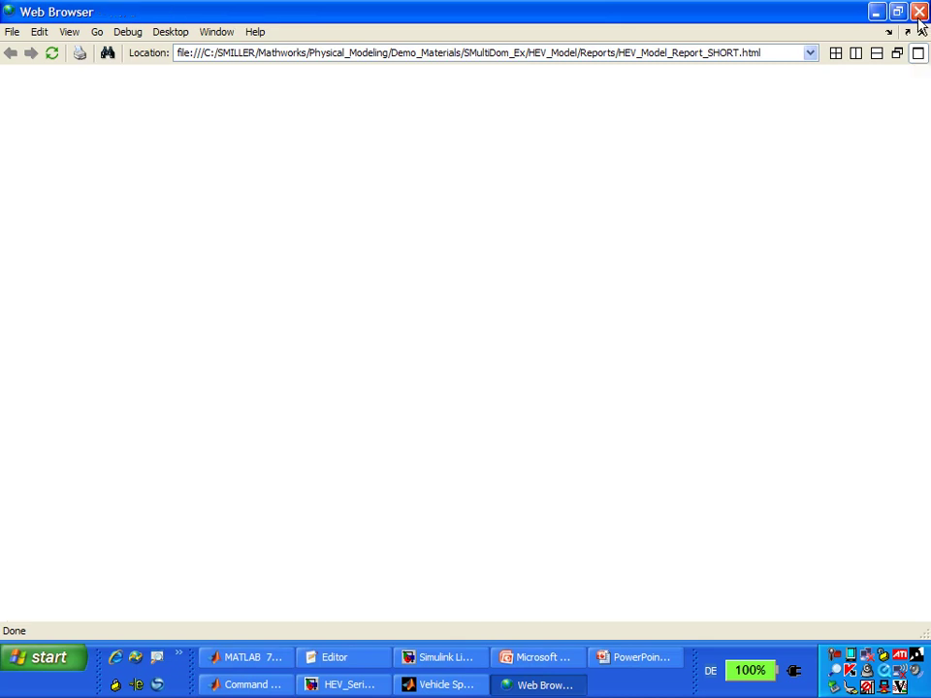
Return to the HEV_SeriesParallel model and check the Electrical subsystem's variants again without changing the selection.
click(386, 89)
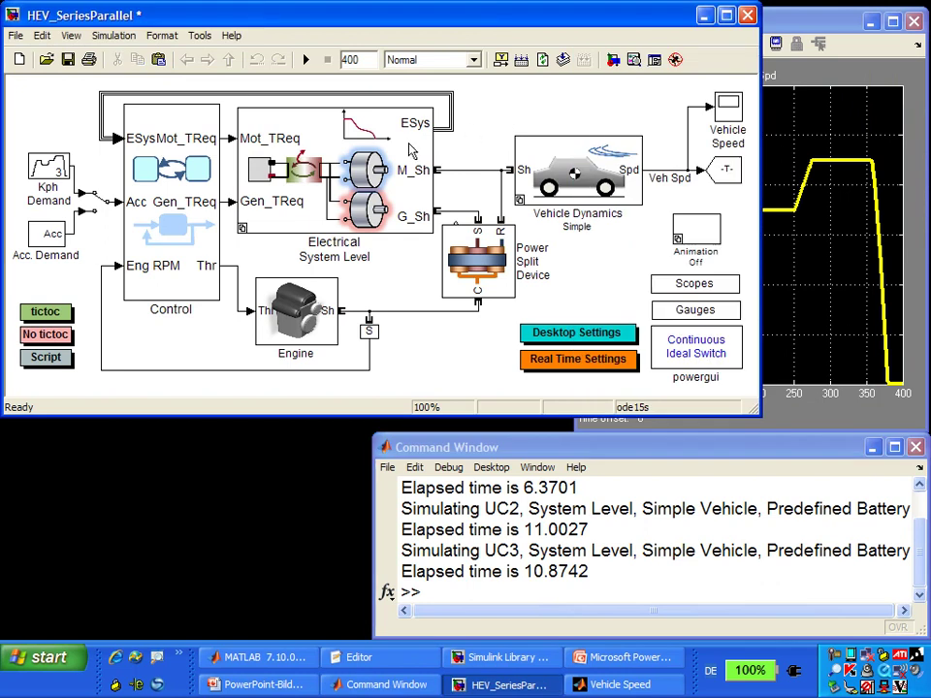
right_click(405, 153)
mouse_move(492, 266)
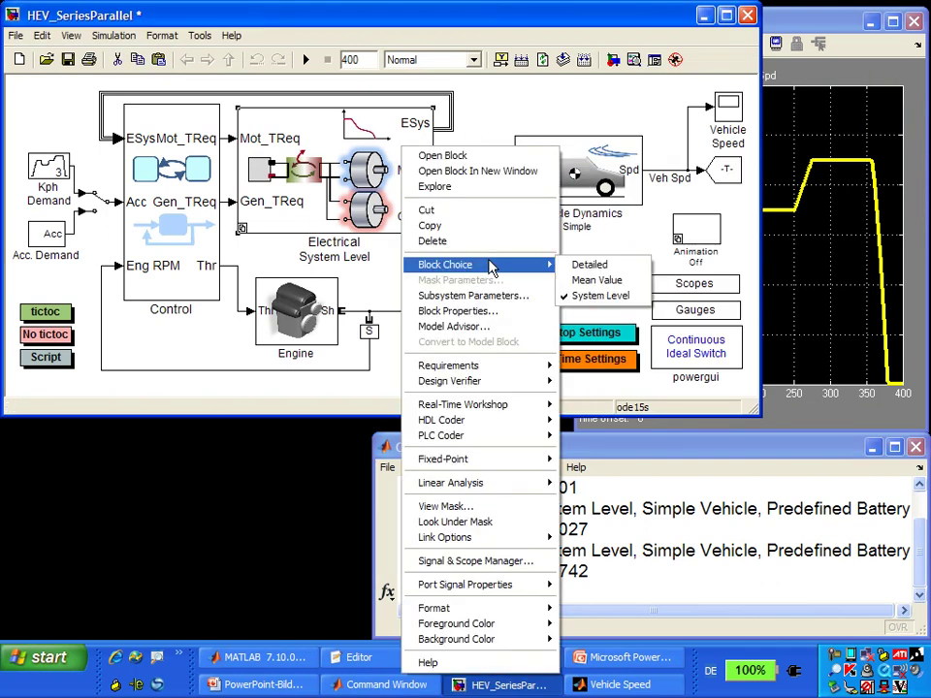
click(589, 250)
Switch to the PowerPoint slide show and advance to the complete "Battery Models: Generic, Pre-Defined" slide.
key(alt+Tab)
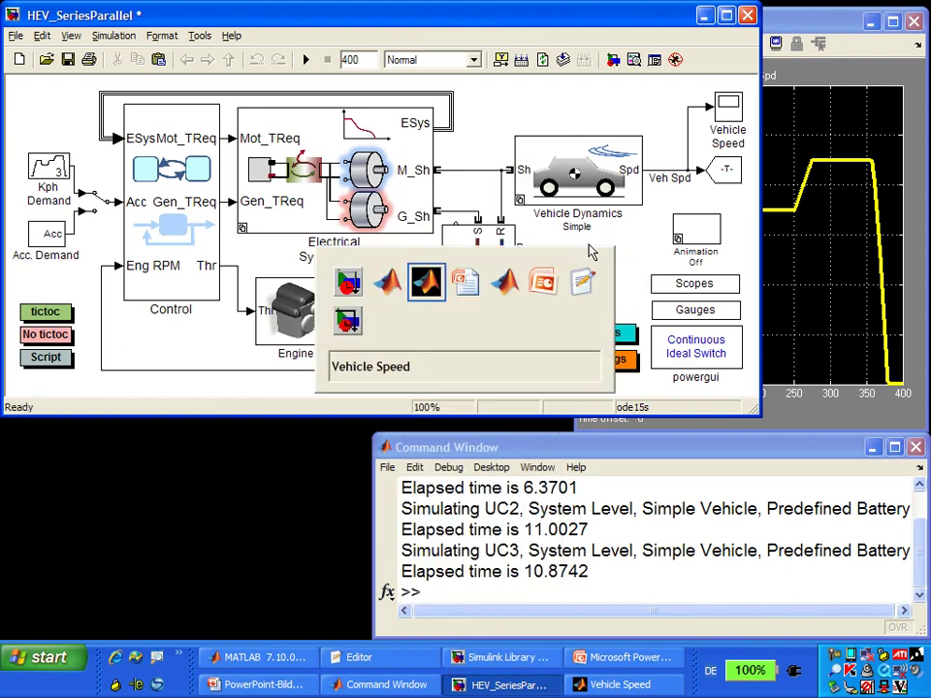
key(alt+Tab)
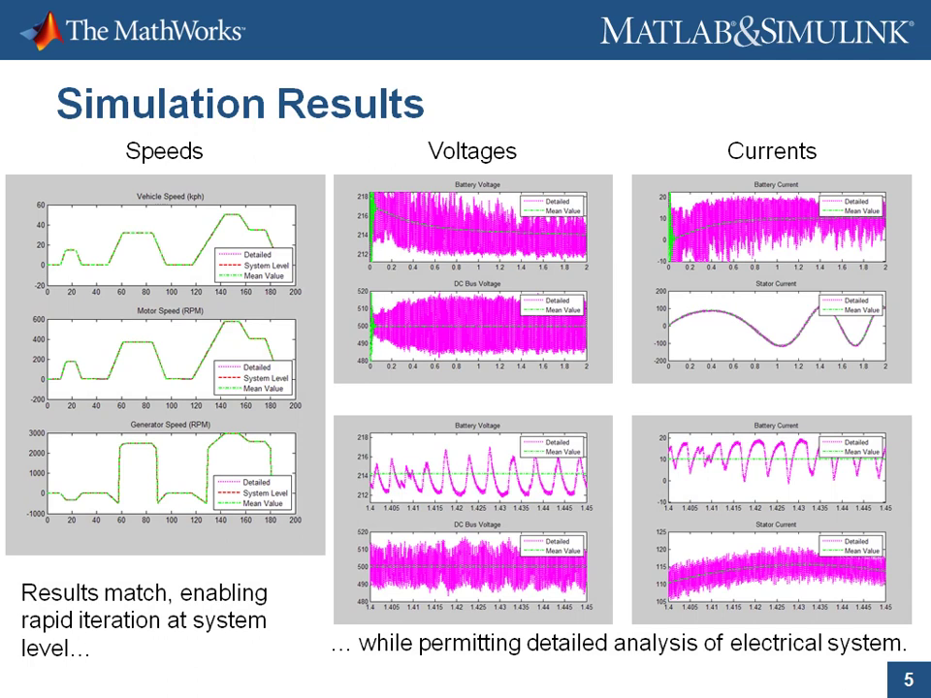
key(Right)
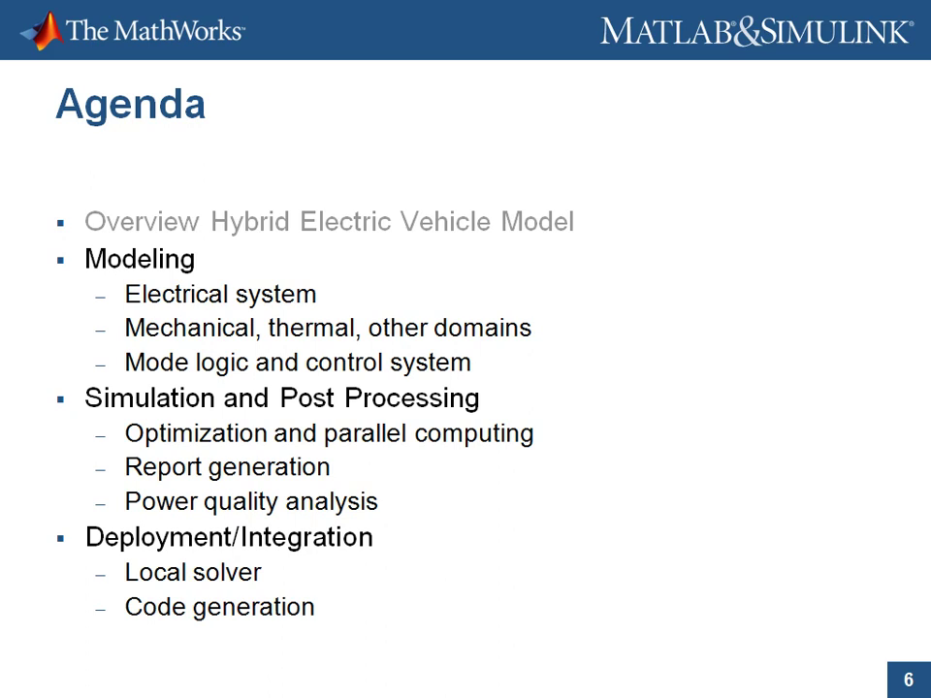
click(790, 531)
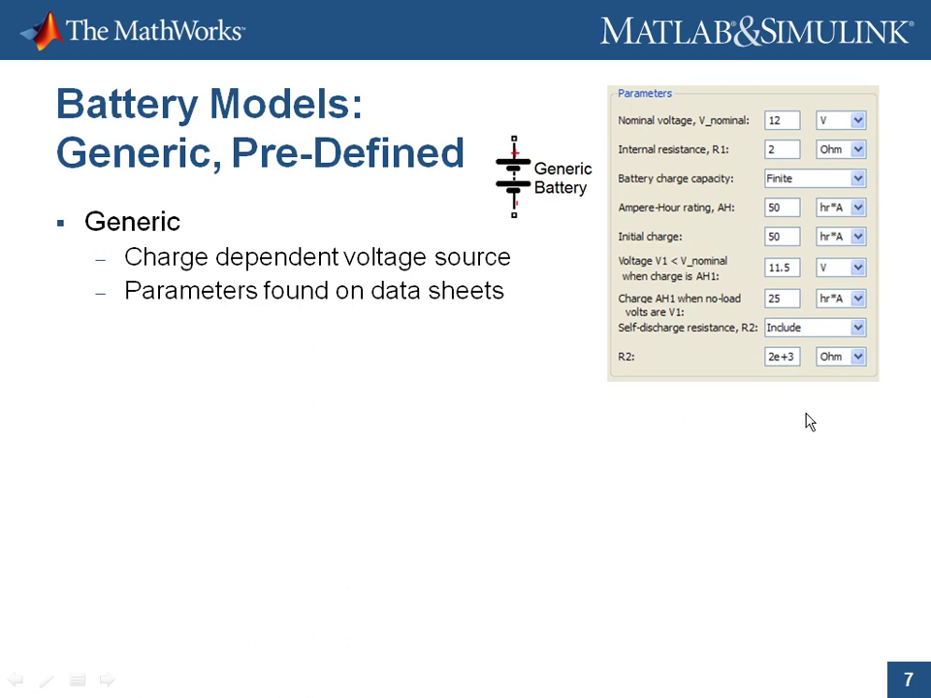
click(466, 406)
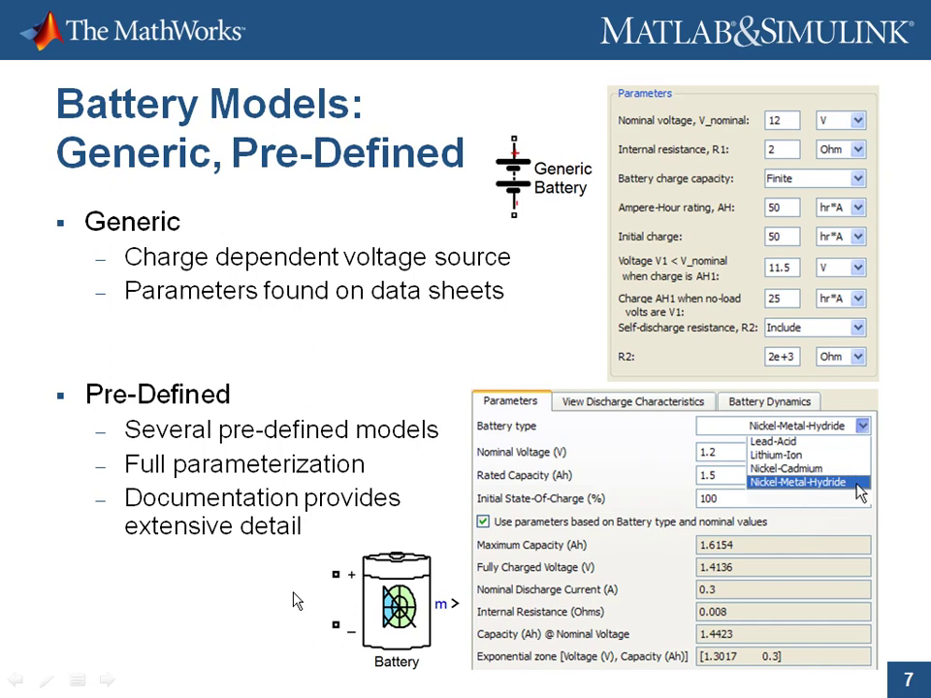
Return to the Simulink model, open the generic battery variant in the Electrical subsystem, and inspect the Generic Battery block's parameters.
key(alt+Tab)
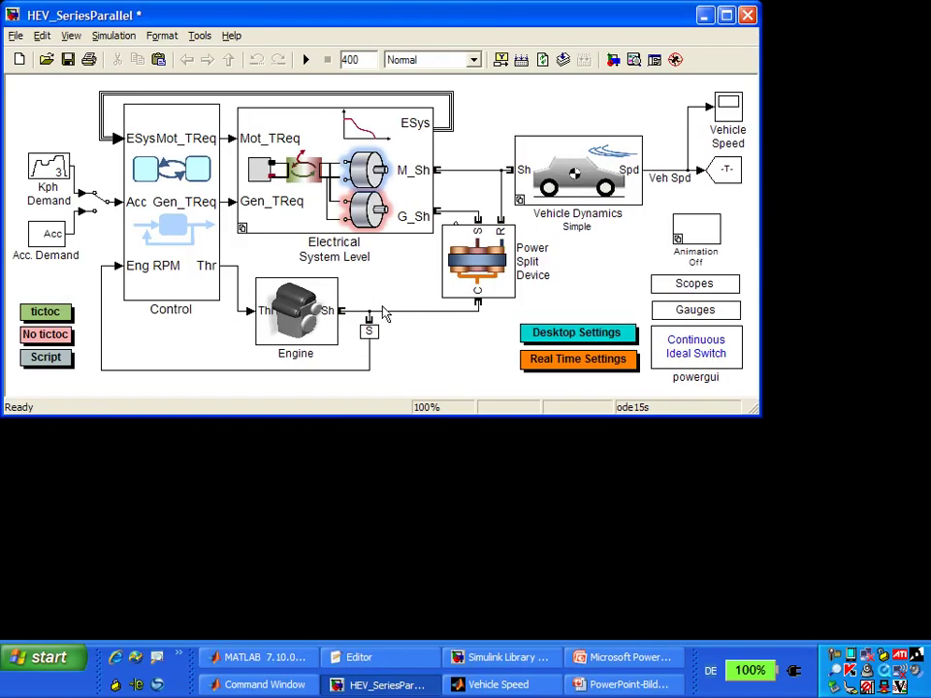
double_click(259, 172)
double_click(732, 208)
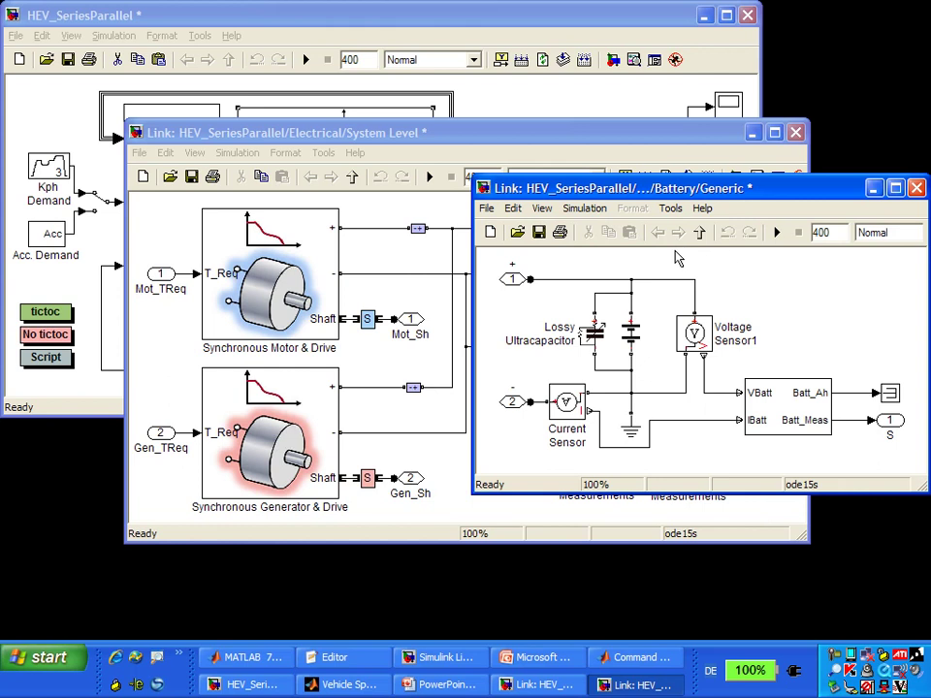
double_click(635, 334)
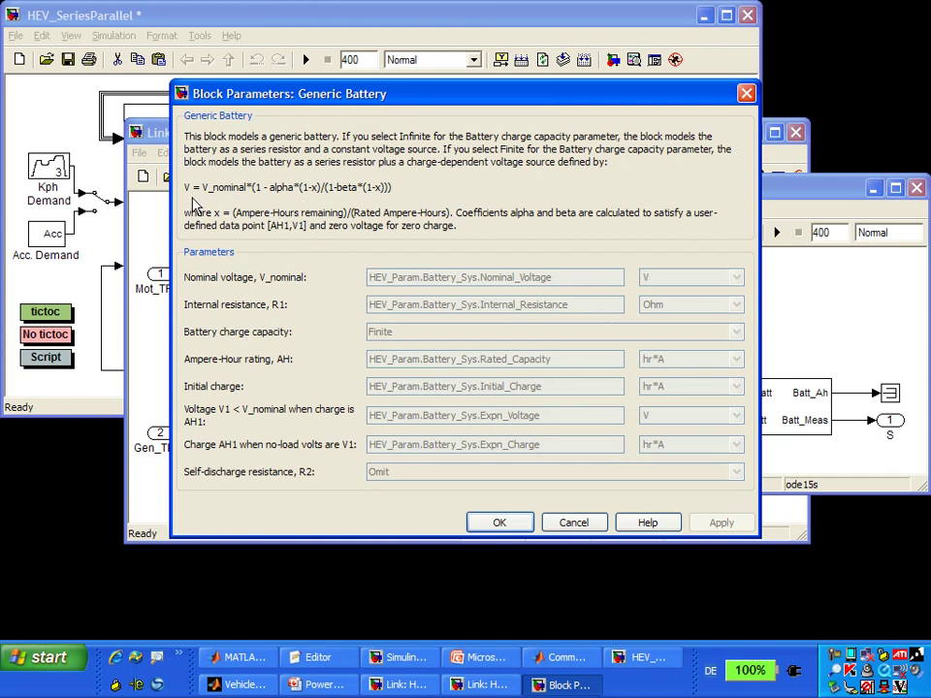
click(588, 522)
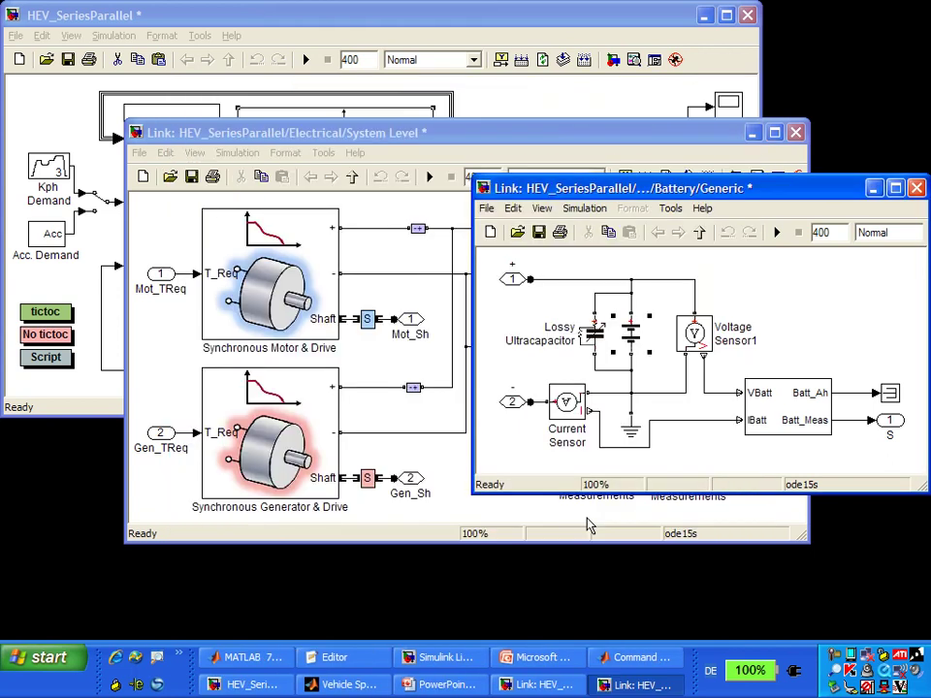
Set the Battery block in the Electrical System Level subsystem to the Predefined variant.
click(588, 524)
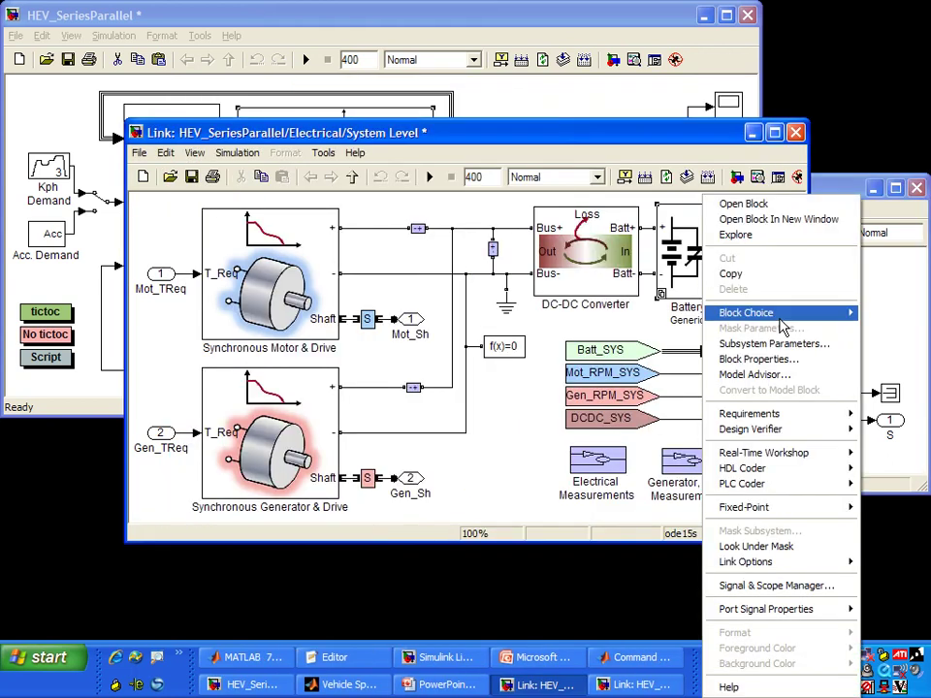
mouse_move(727, 313)
click(658, 344)
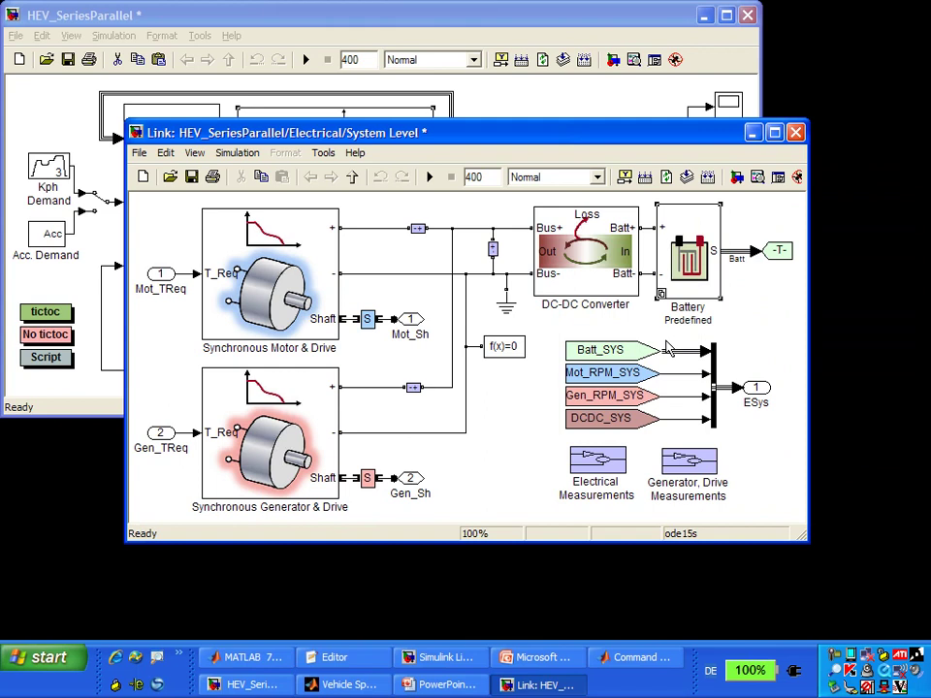
Open the Preset Battery block's parameters inside the predefined battery and examine the selectable battery types, keeping Nickel-Metal-Hydride.
double_click(681, 256)
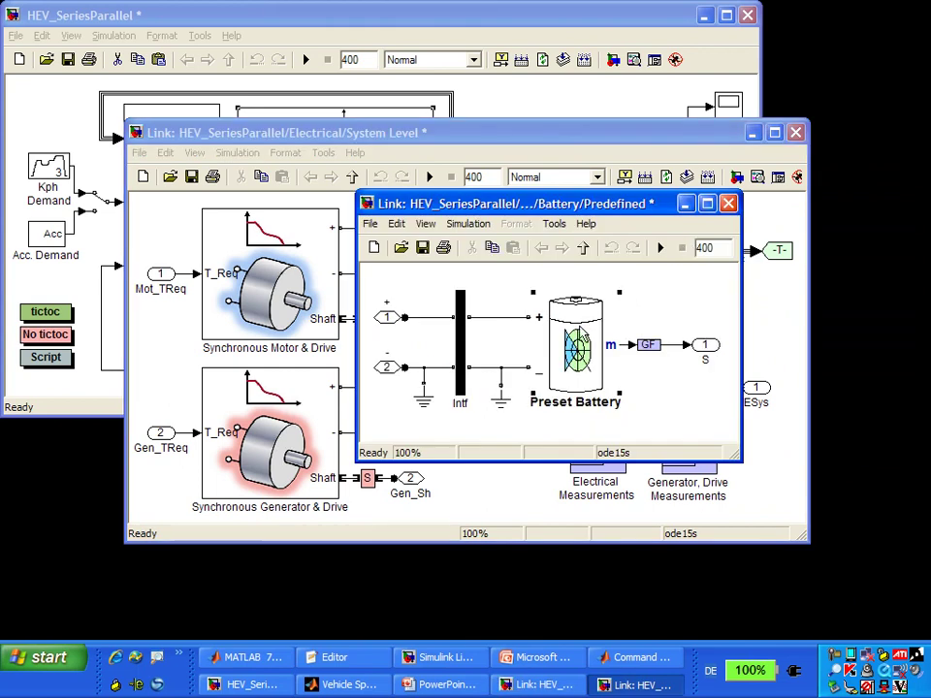
double_click(605, 316)
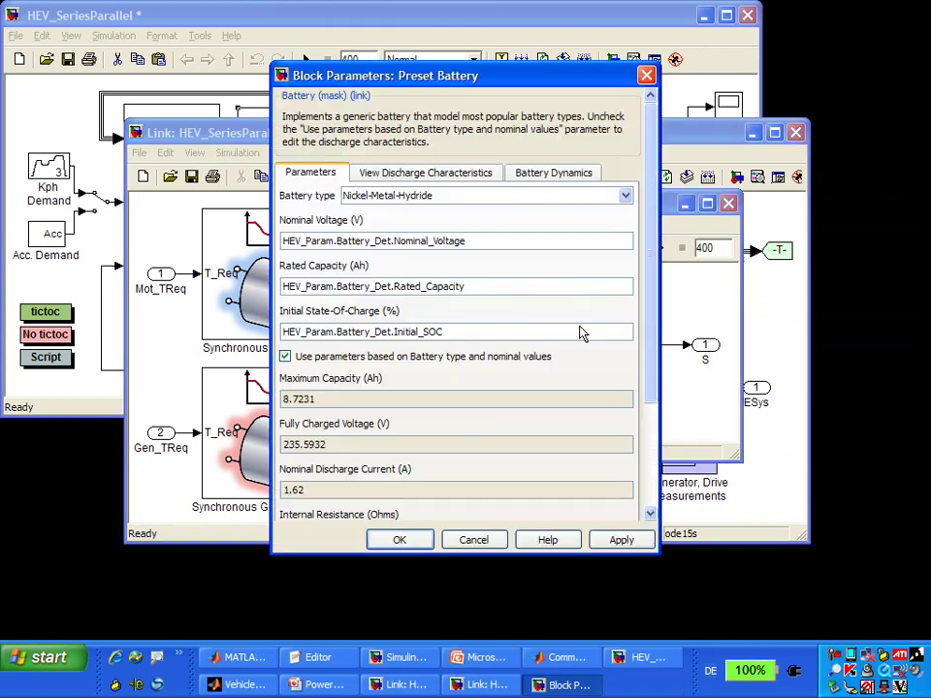
click(625, 196)
click(625, 197)
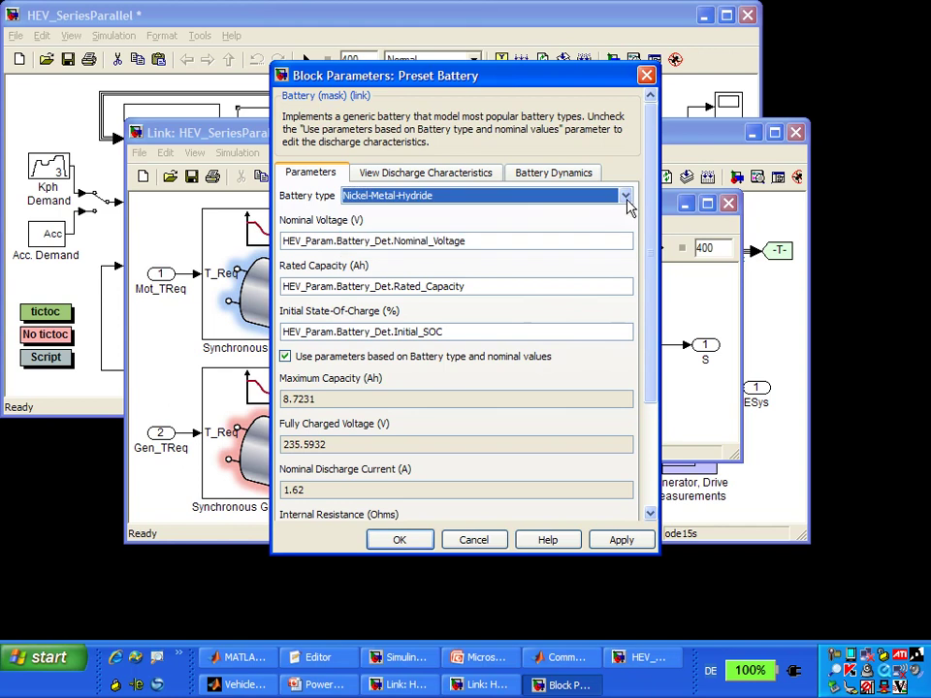
Review the charge and discharge equations in the Battery block's documentation, close it, and switch back to the PowerPoint slide show.
click(543, 543)
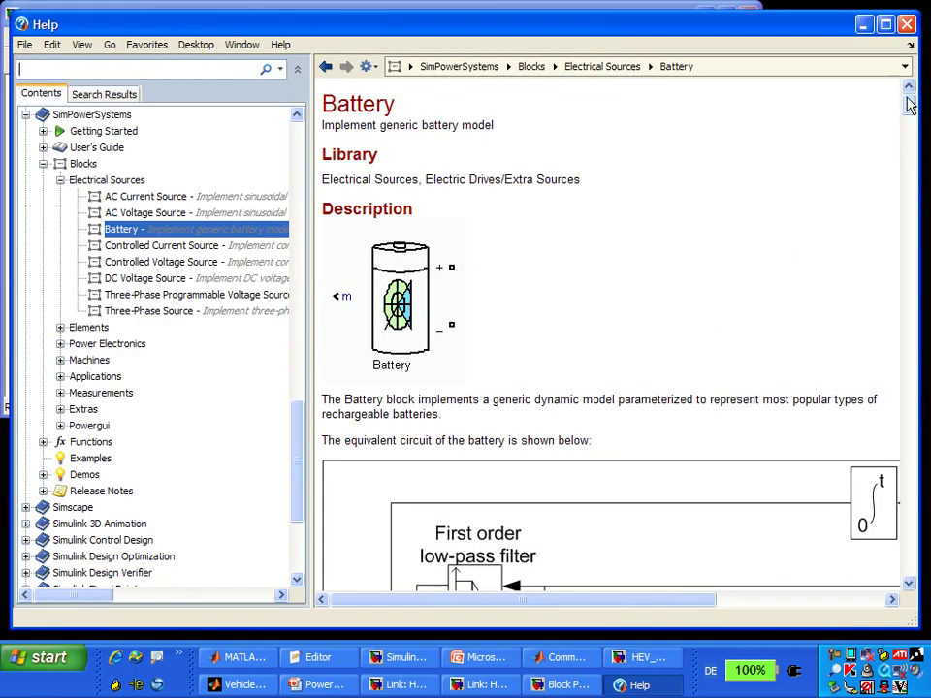
drag(909, 104, 909, 151)
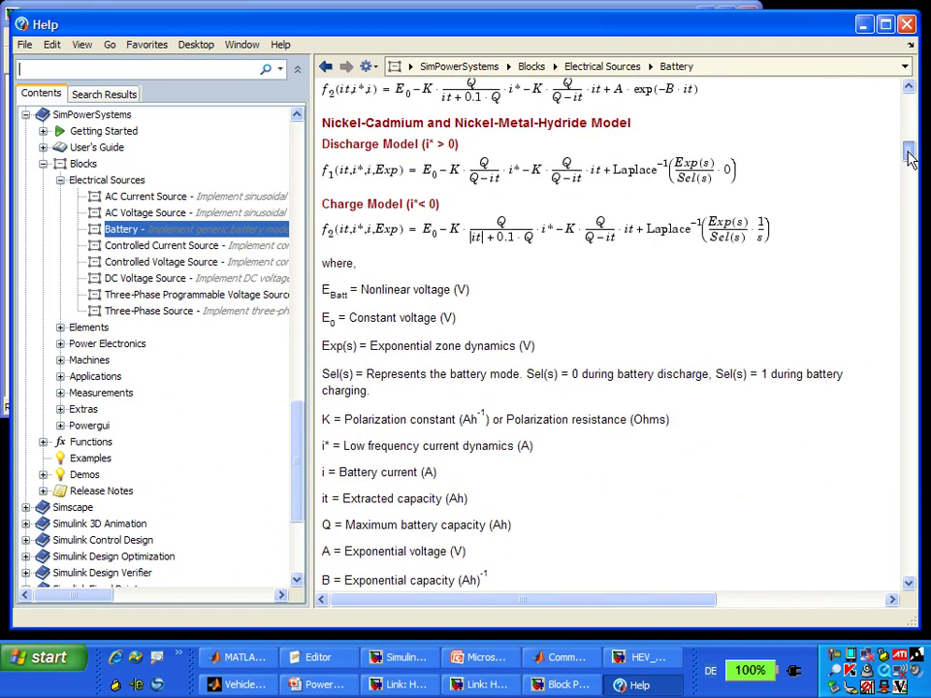
click(905, 24)
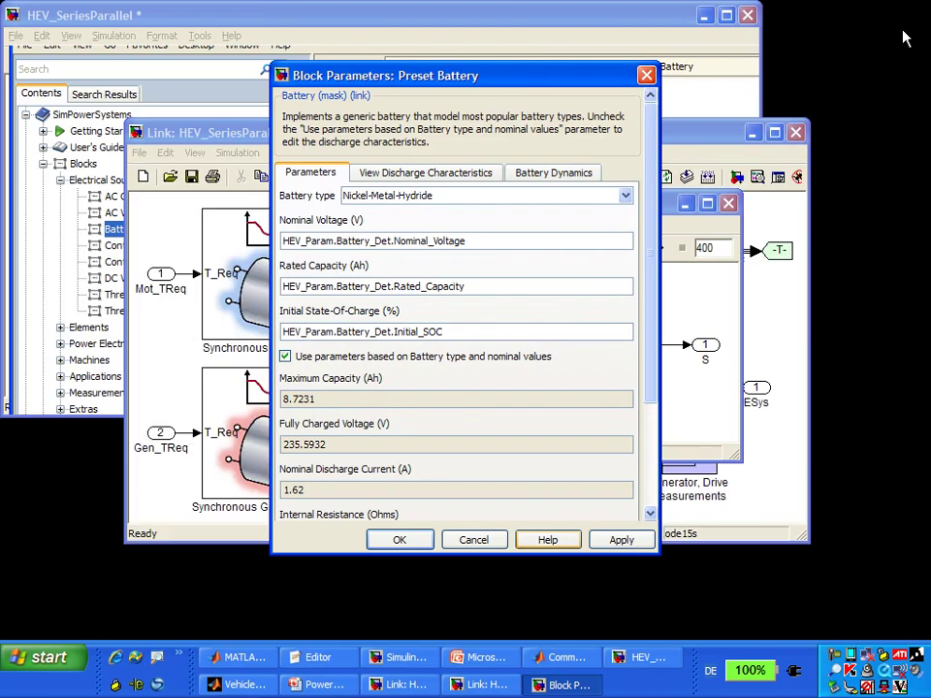
key(alt+Tab)
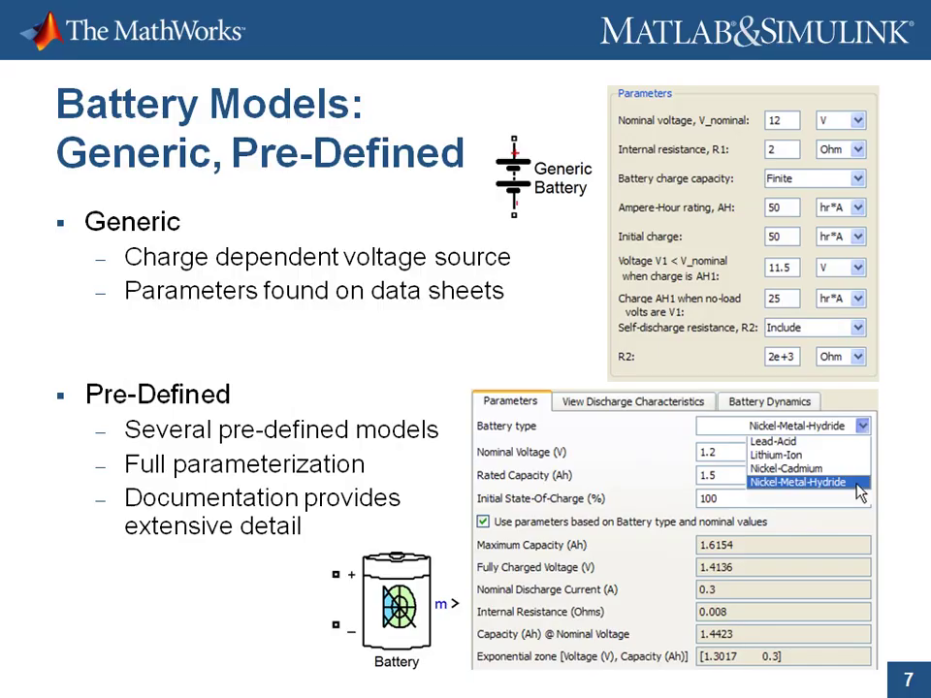
Advance to the custom cell slide, then return to Simulink and set the System Level Battery block to the Cells variant.
click(896, 454)
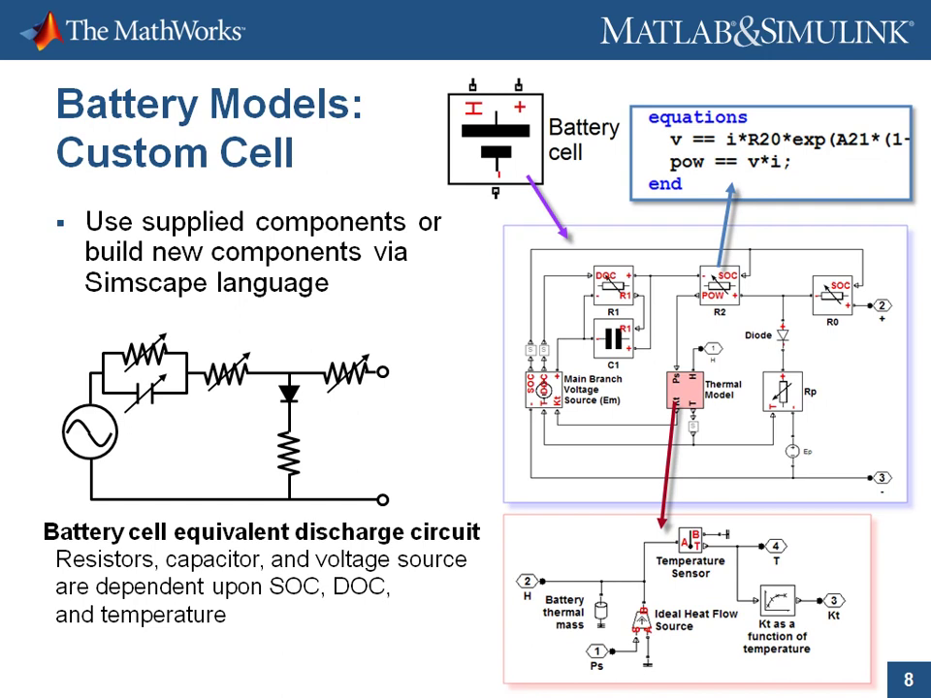
key(alt+Tab)
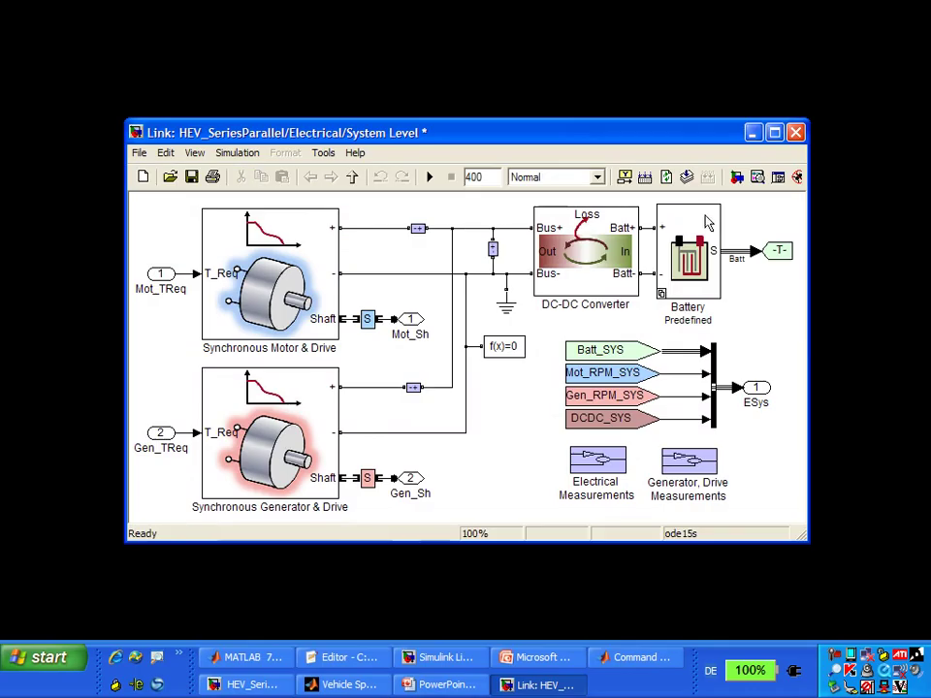
right_click(692, 238)
mouse_move(746, 315)
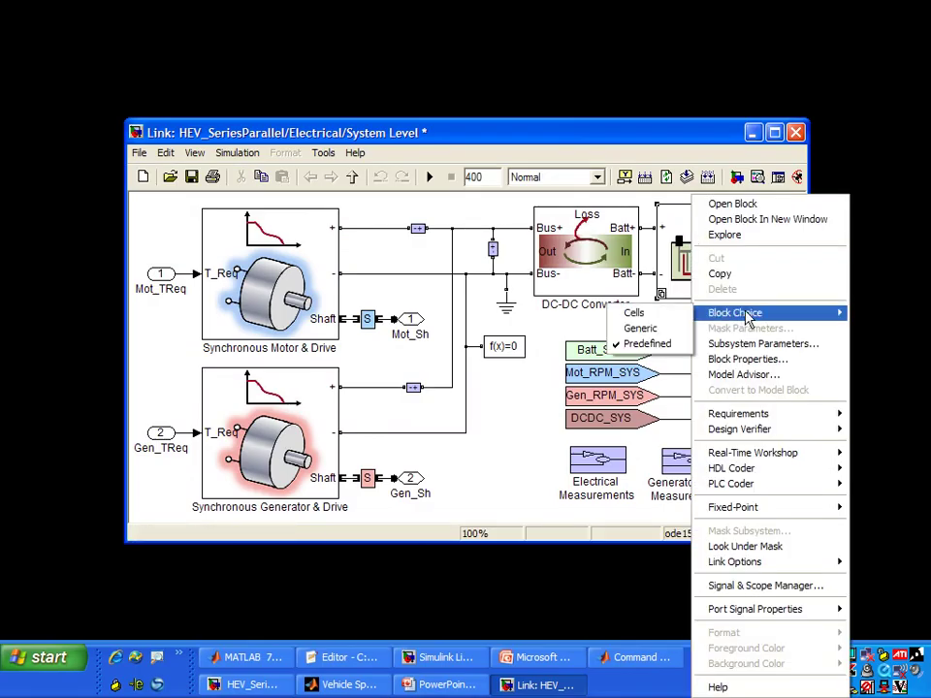
click(669, 313)
Open the Battery cells subsystem and inspect the circuit of Battery cell1 and its Thermal Model.
double_click(707, 233)
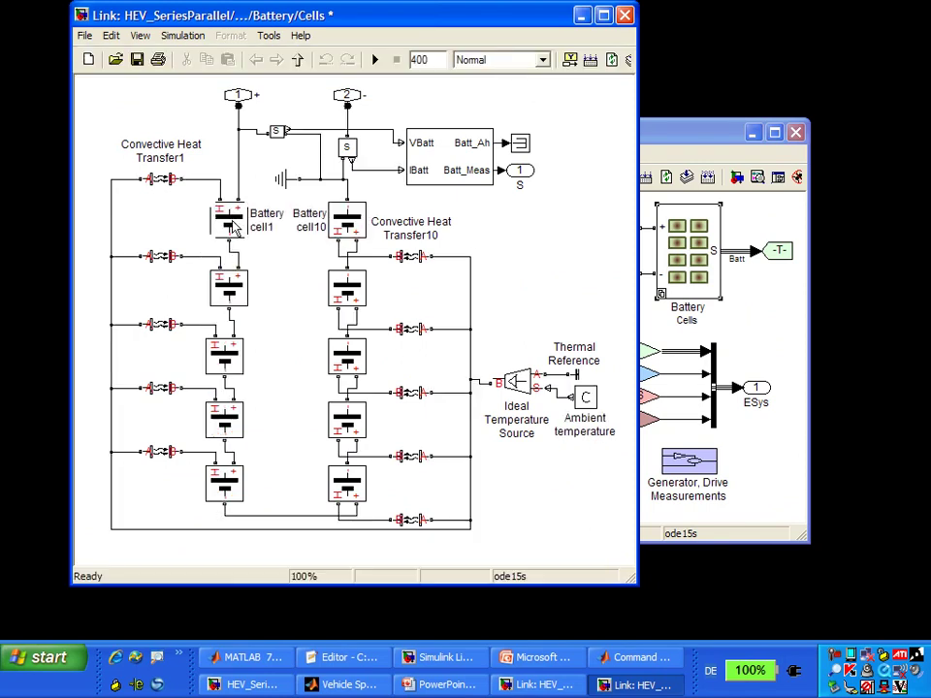
double_click(235, 226)
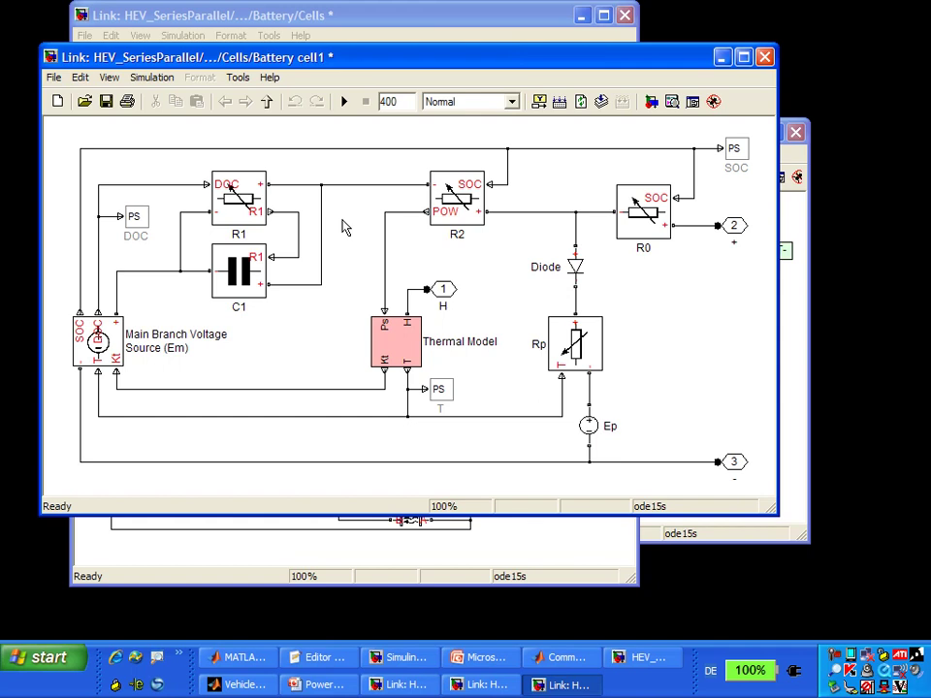
double_click(398, 341)
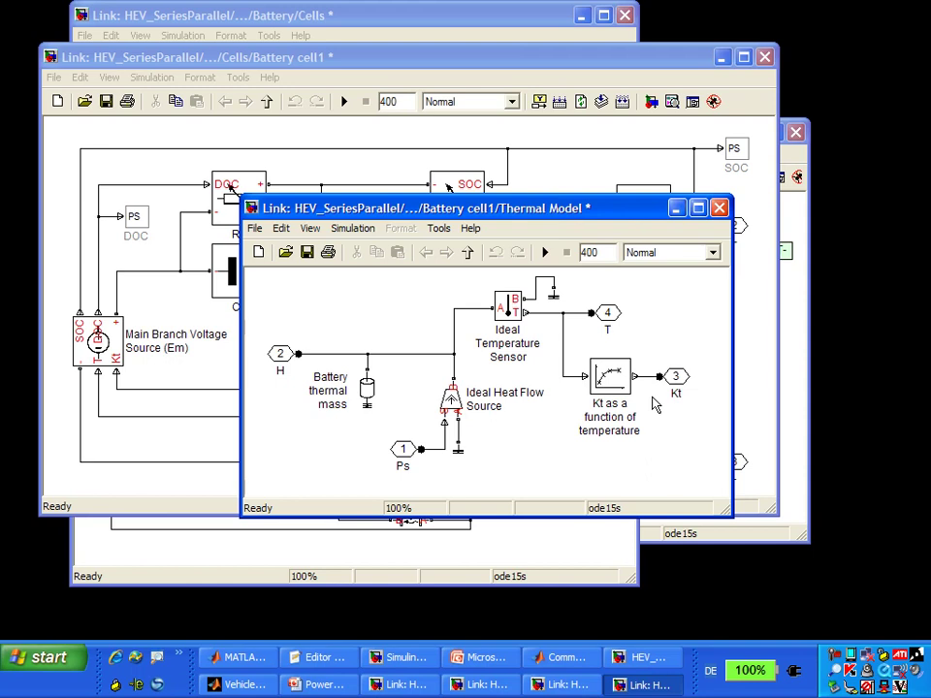
click(718, 208)
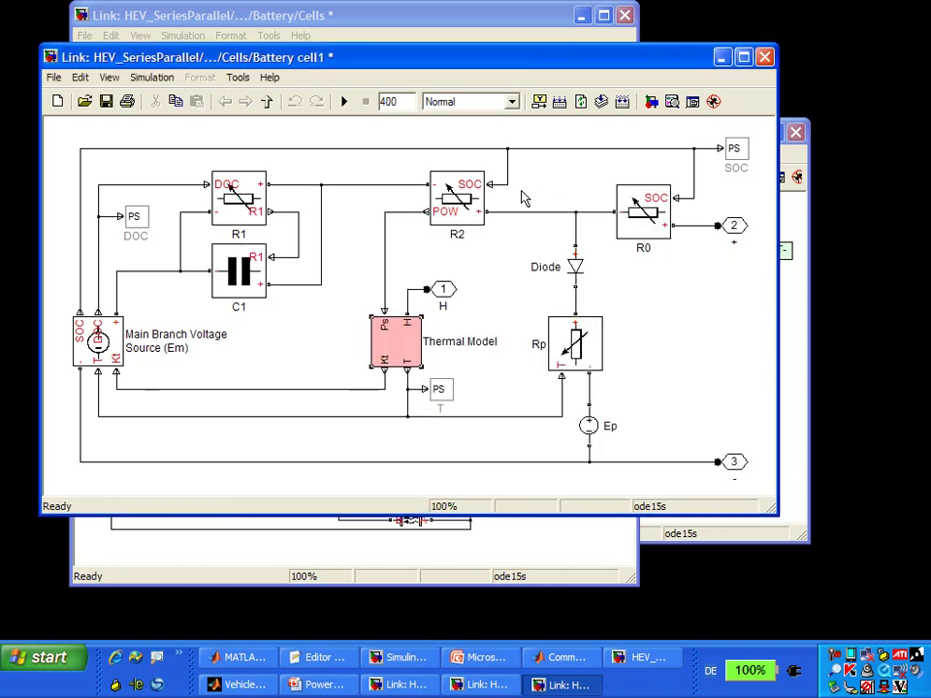
Open the R2 block's parameters in Battery cell1 and review its Simscape source code through to the equations section.
double_click(465, 201)
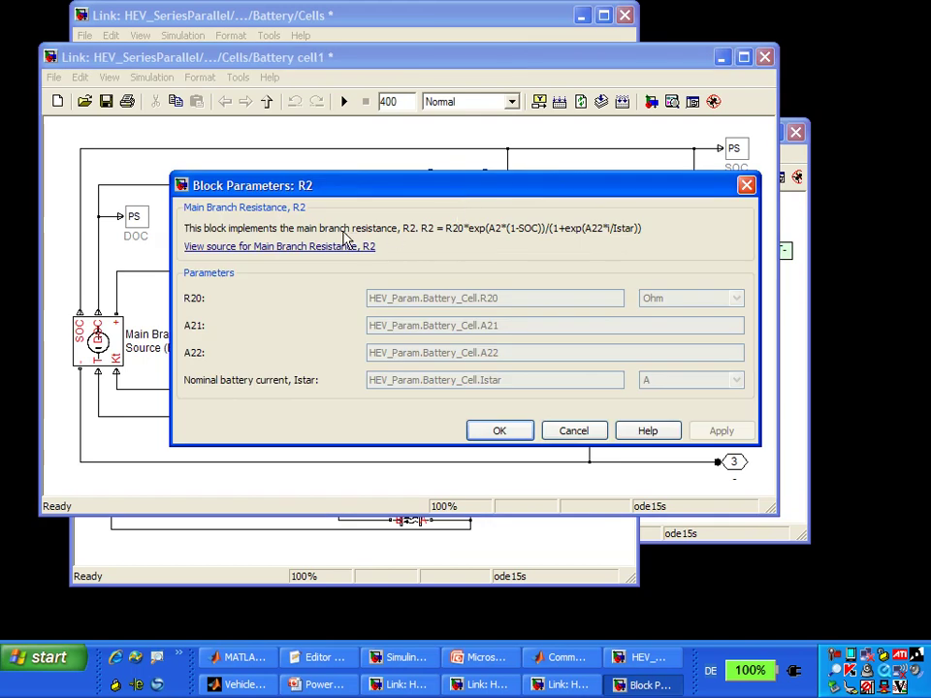
click(289, 254)
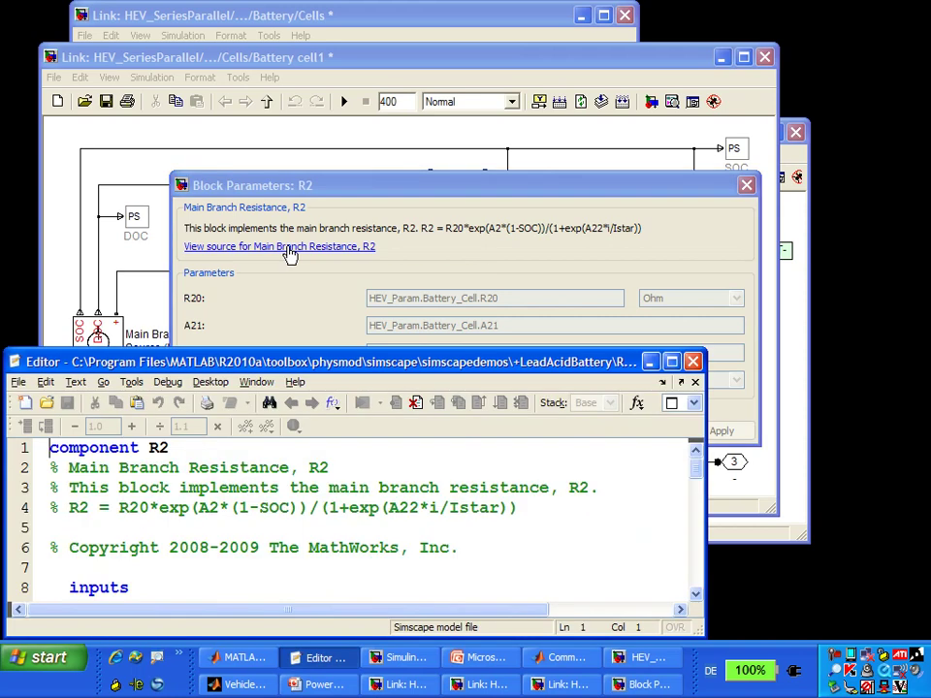
click(674, 361)
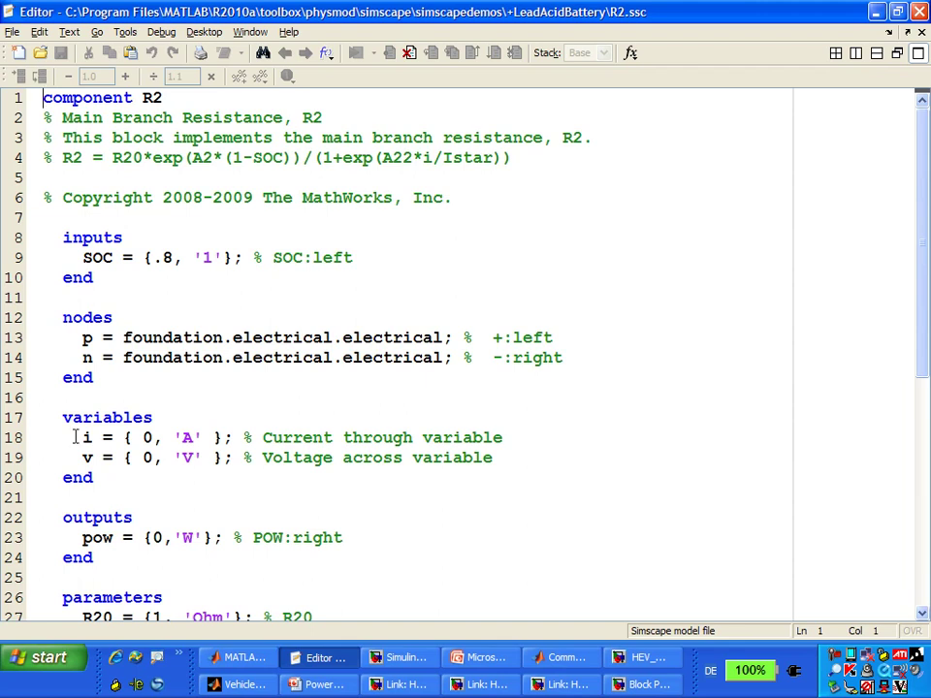
drag(922, 294, 924, 376)
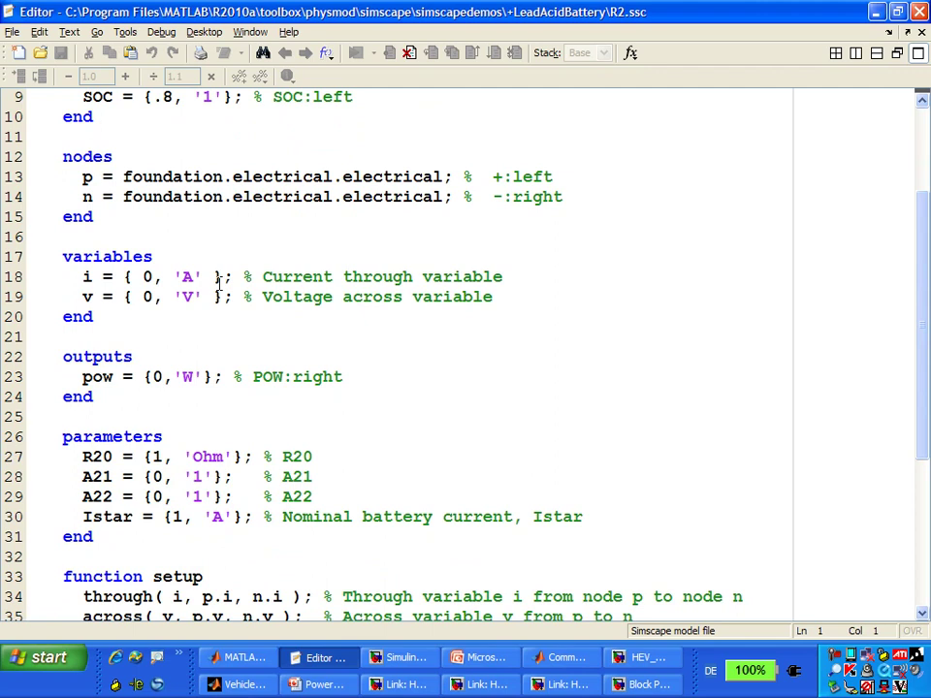
drag(924, 343, 926, 495)
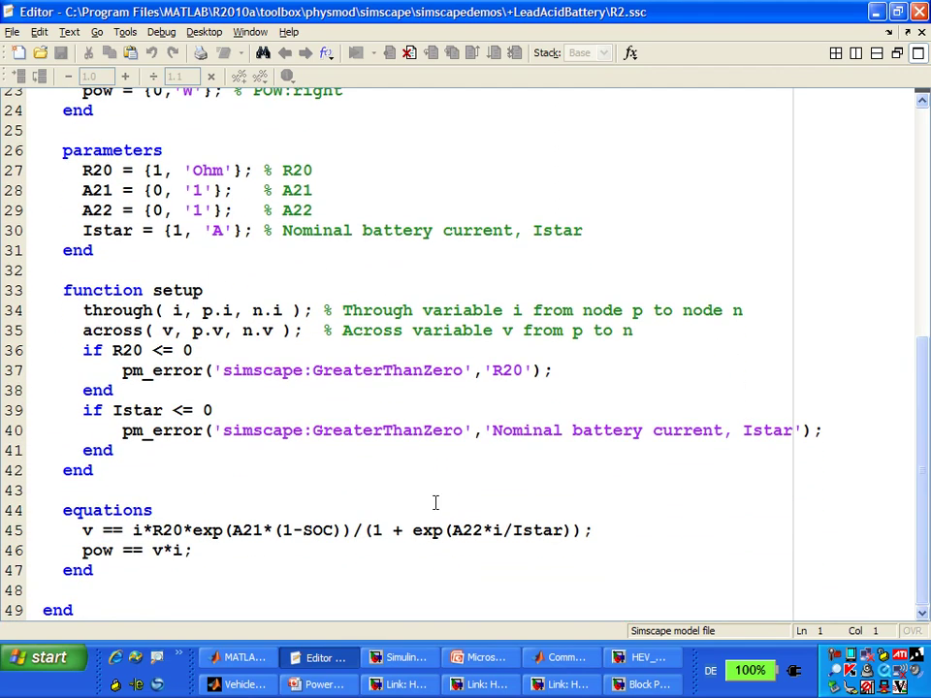
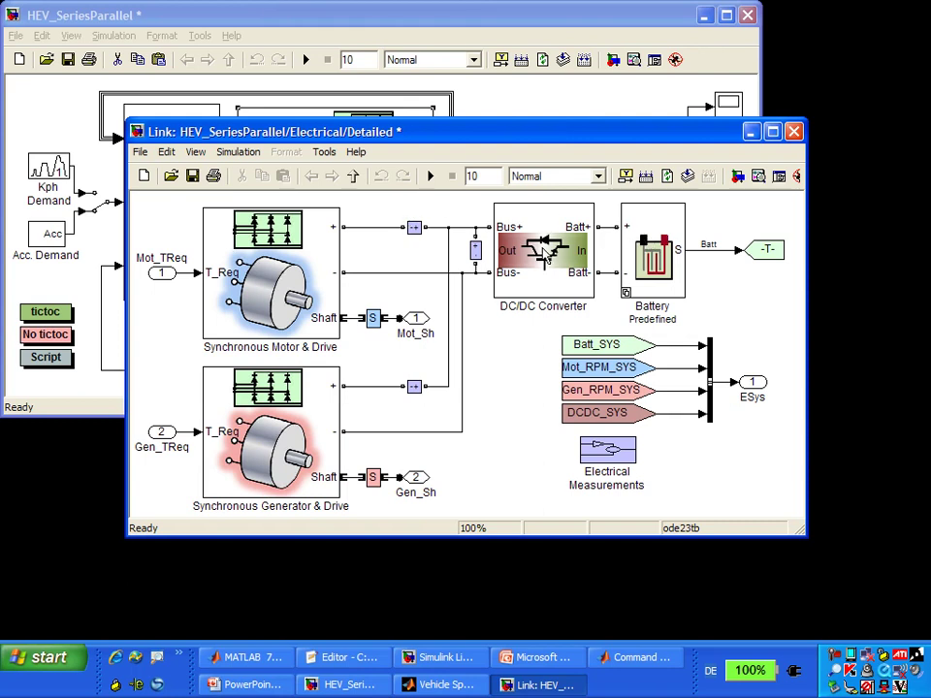
Inspect the DC/DC Converter, Synchronous Motor & Drive, and Synchronous Generator & Drive subsystems of the detailed electrical model.
double_click(566, 250)
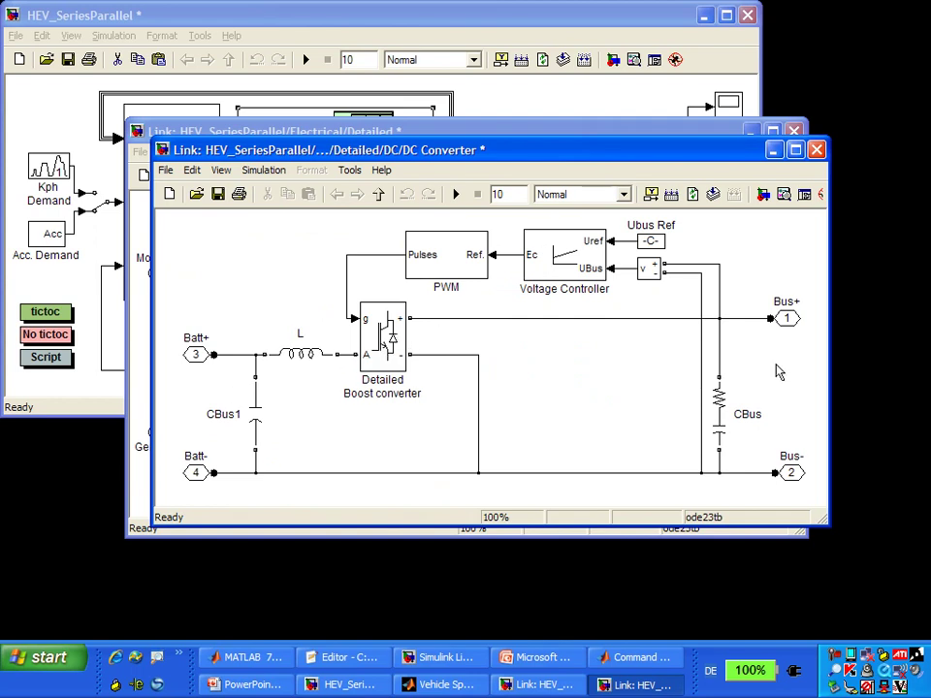
click(817, 152)
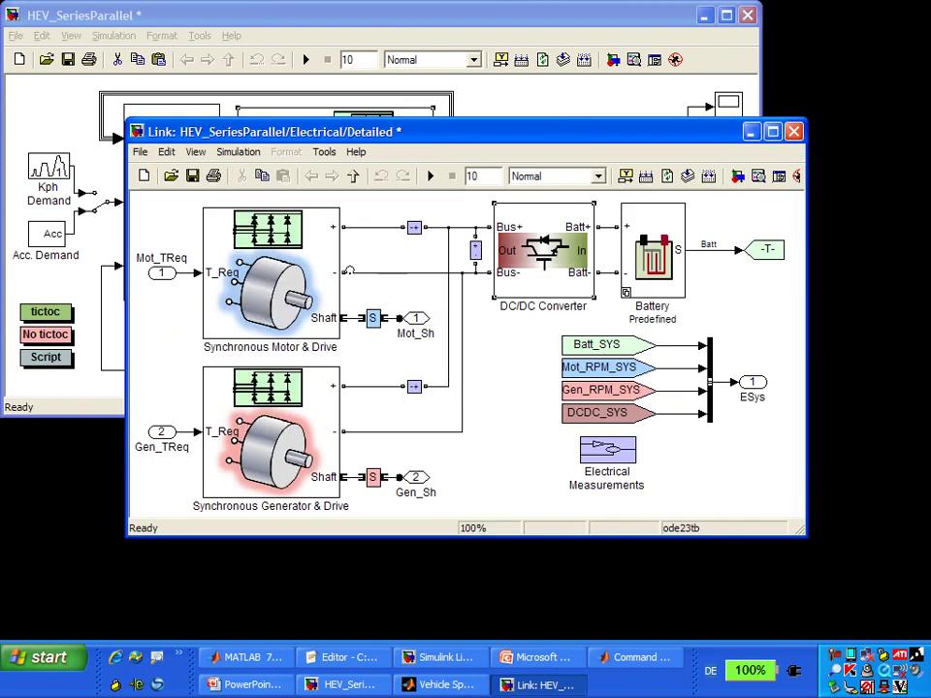
double_click(302, 296)
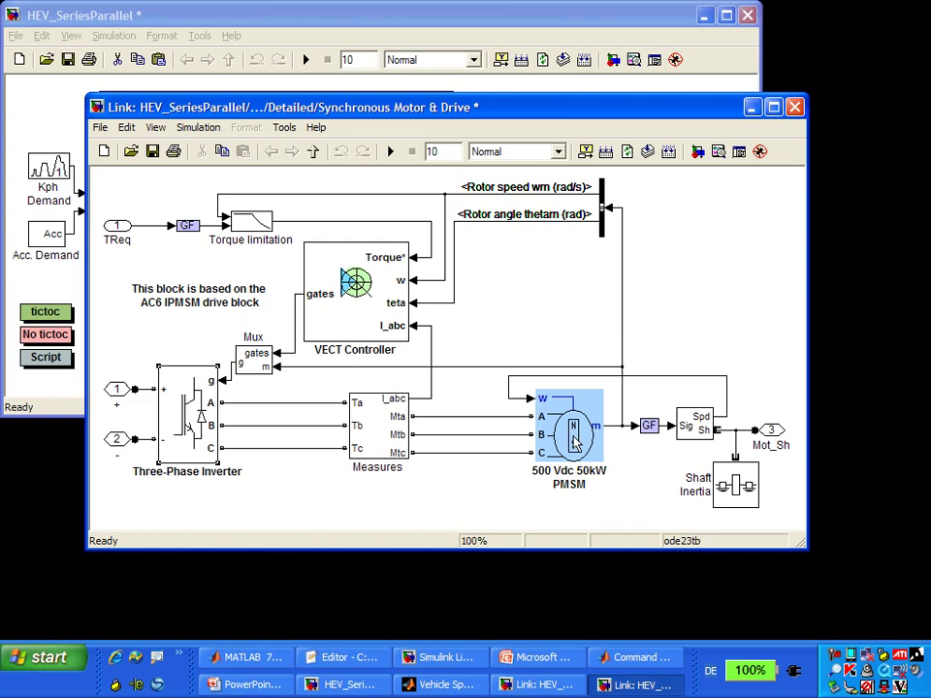
key(ctrl+w)
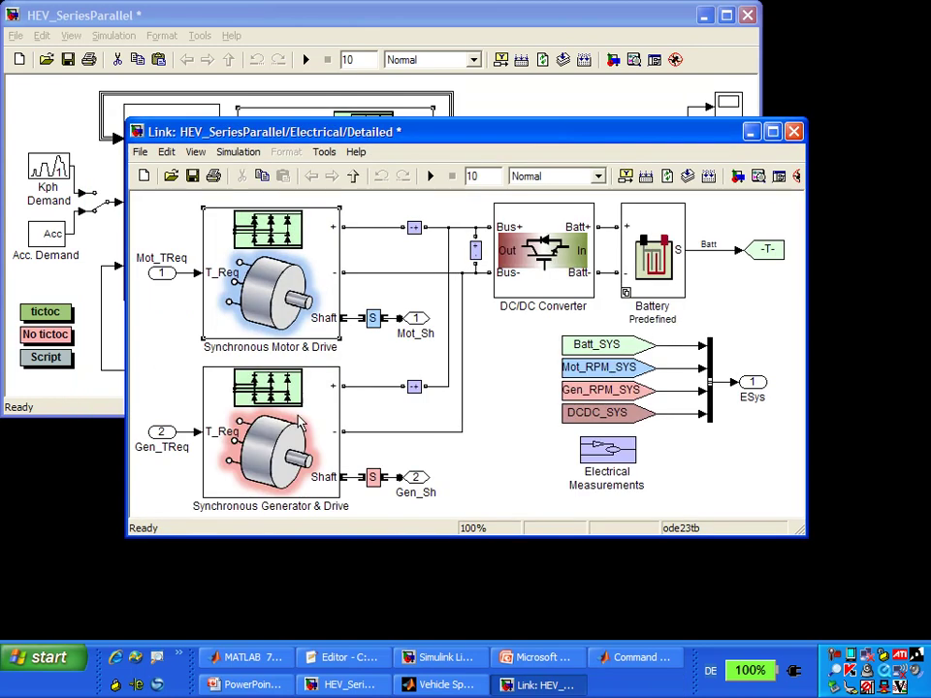
double_click(267, 456)
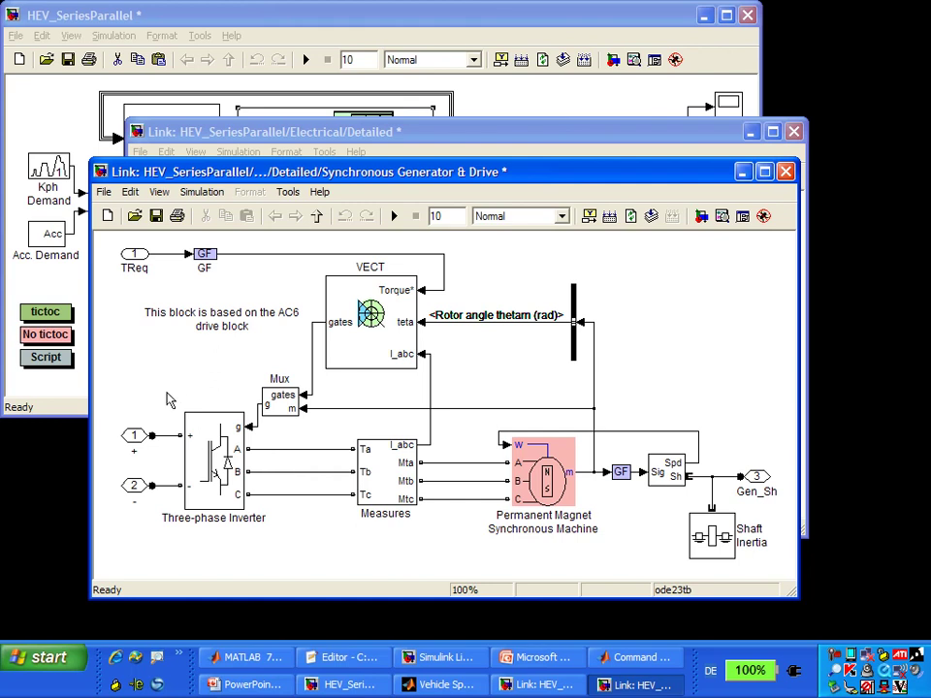
click(785, 172)
View the Vehicle Speed scope of the HEV_SeriesParallel model and return to the top-level diagram.
click(731, 107)
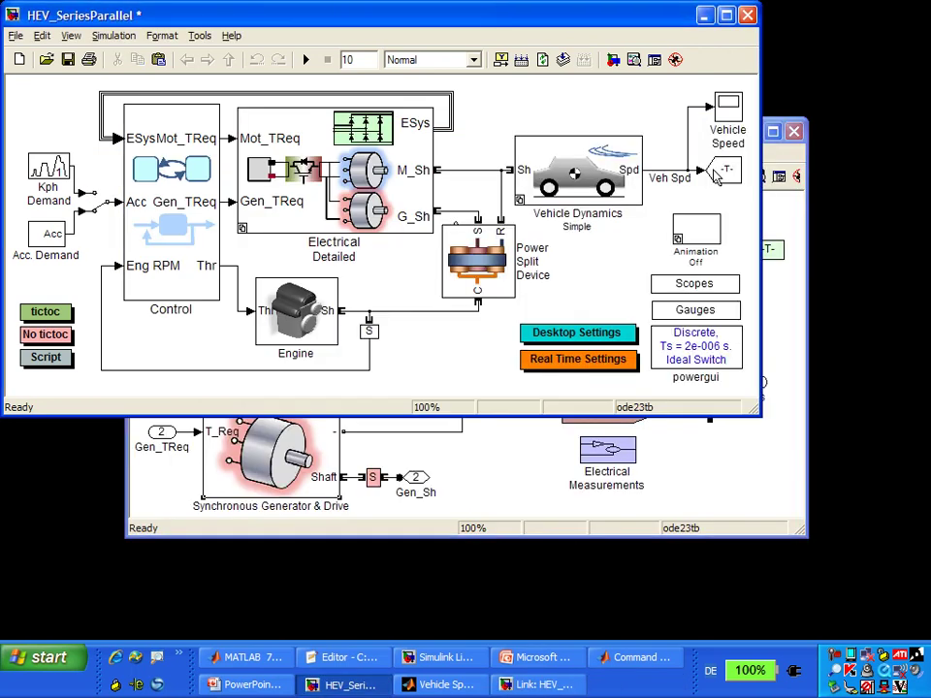
double_click(728, 108)
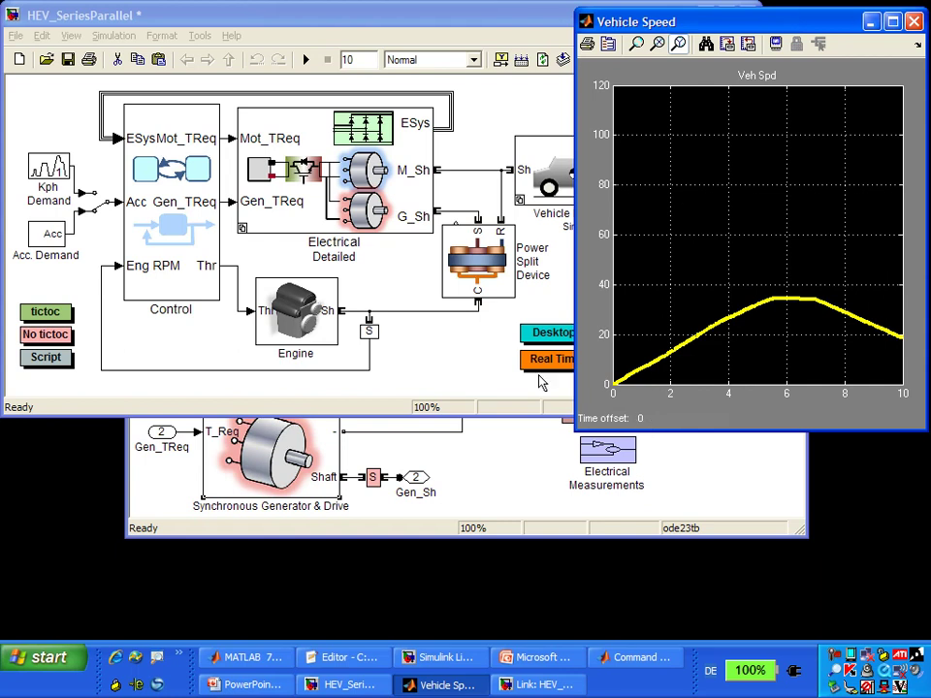
click(466, 352)
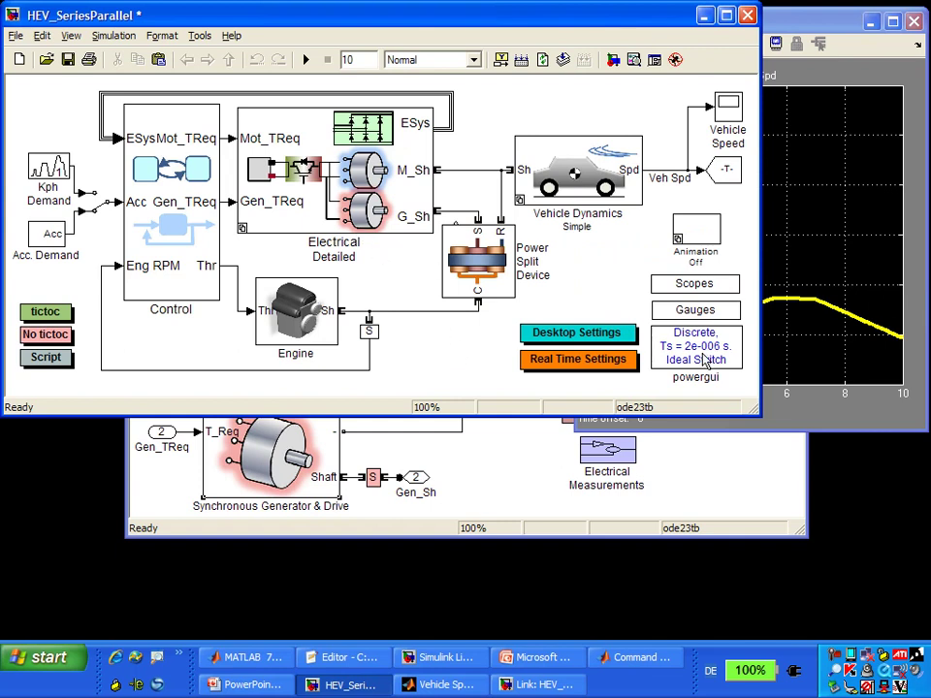
Run the script sections in the MATLAB Editor that load HEV_PQ_Test_A and plot the DC bus voltage.
click(371, 663)
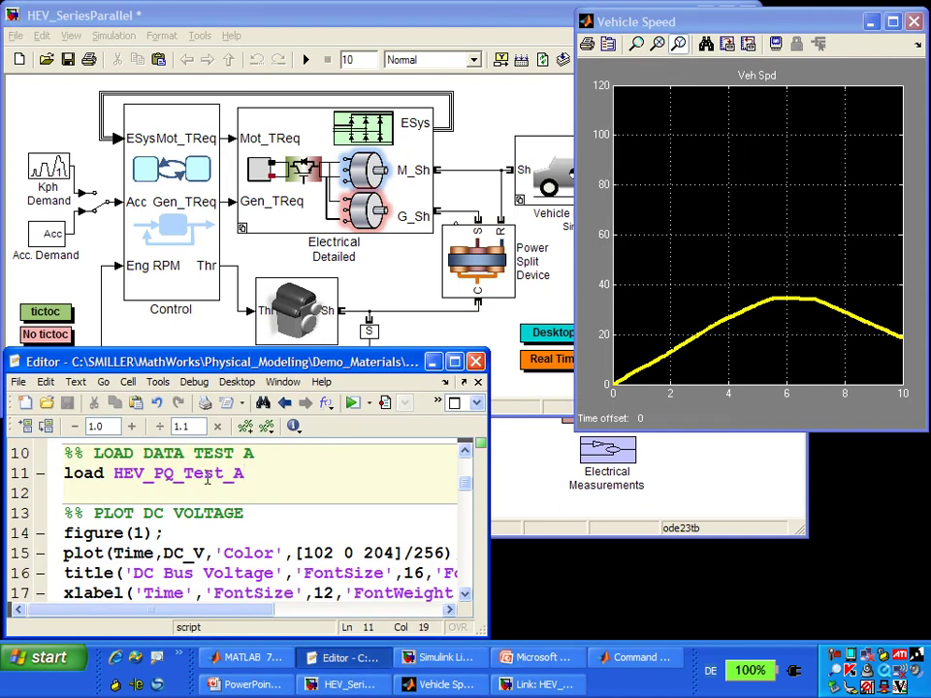
click(46, 427)
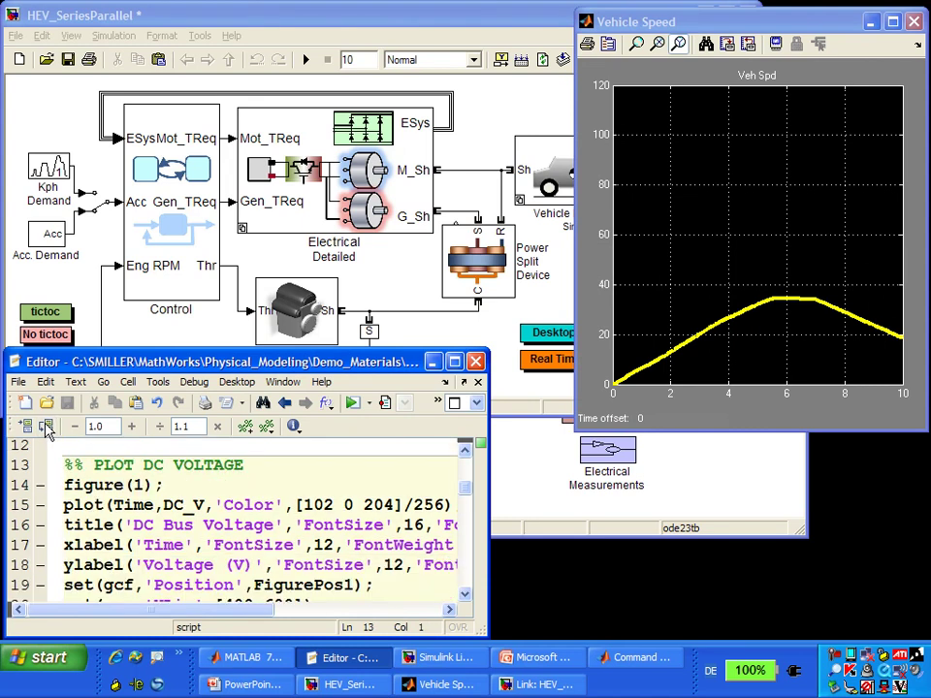
click(47, 427)
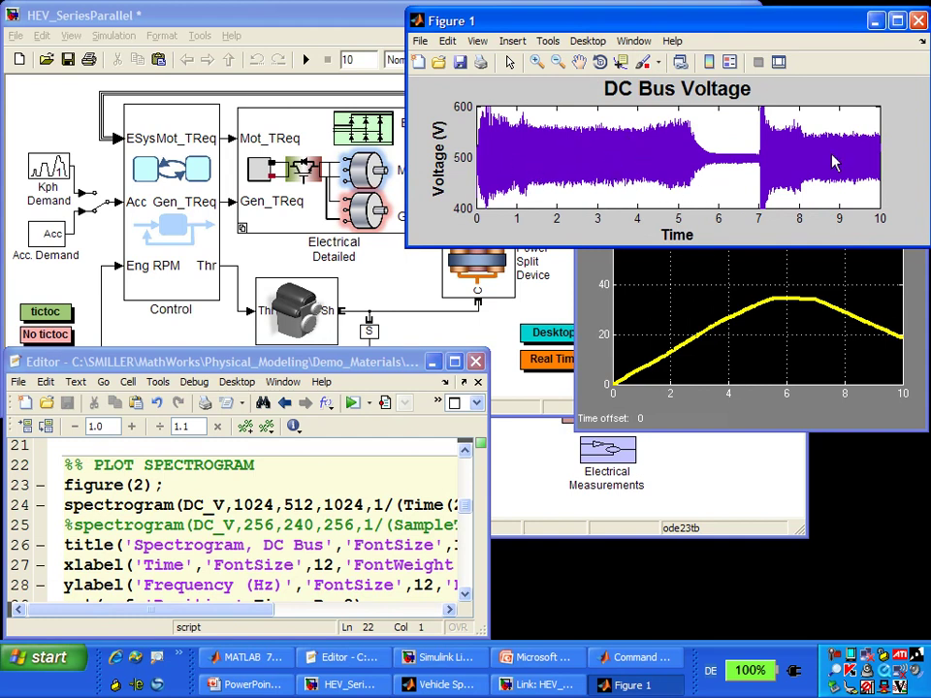
Look up the help for the spectrogram function used in the script and close it.
double_click(150, 505)
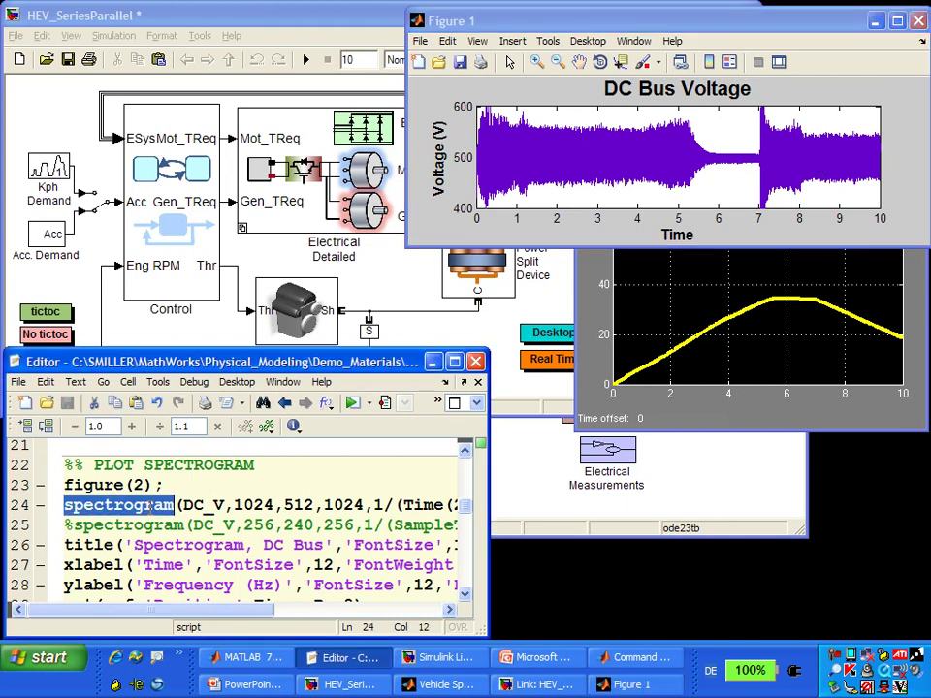
key(F1)
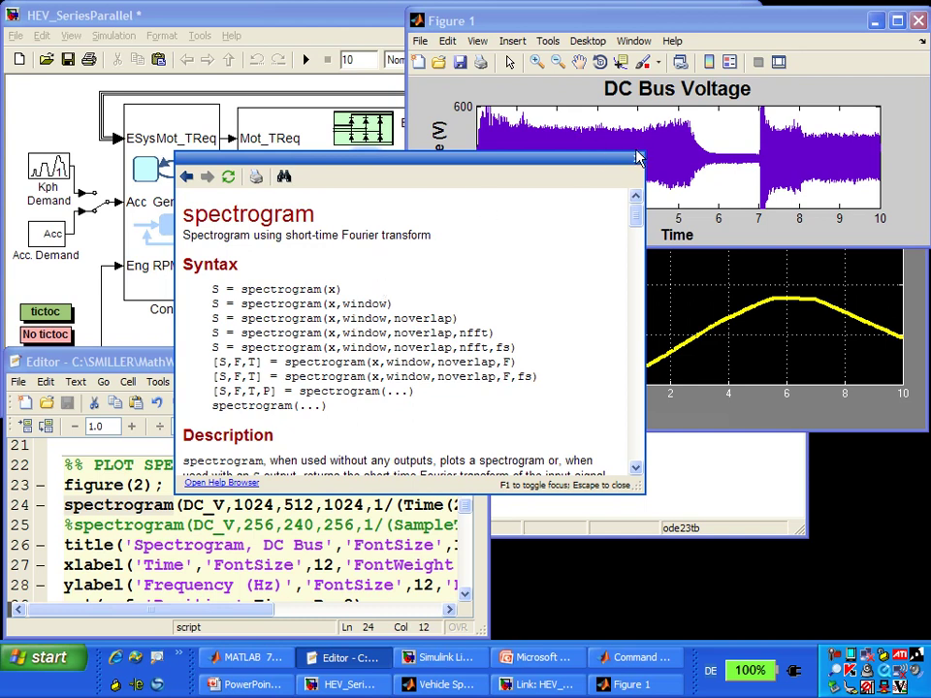
key(Escape)
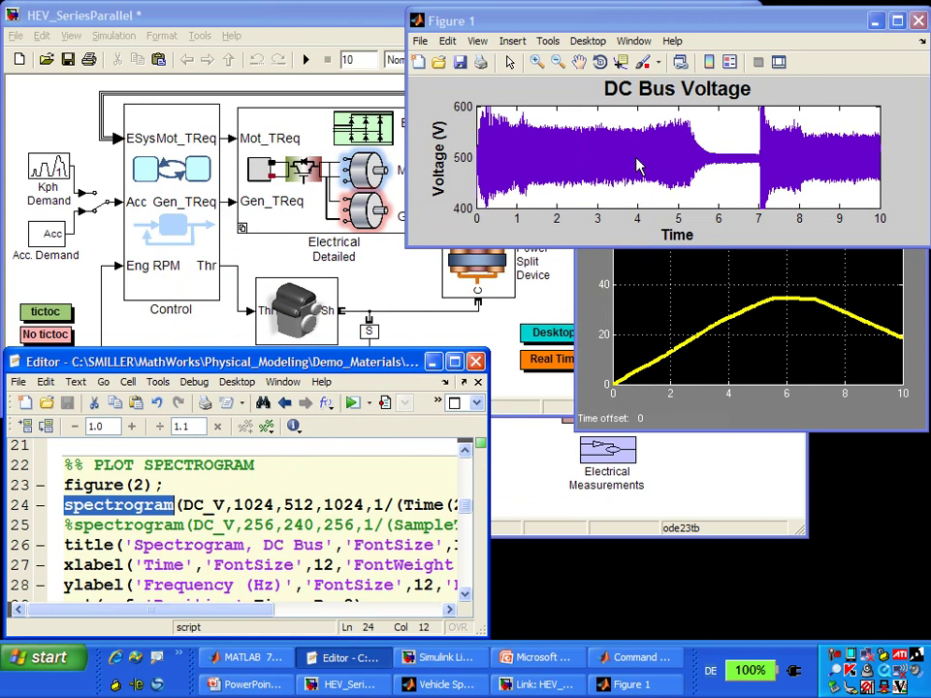
Run the section plotting the test A DC bus spectrogram and rotate the plot into a 3D view.
click(45, 426)
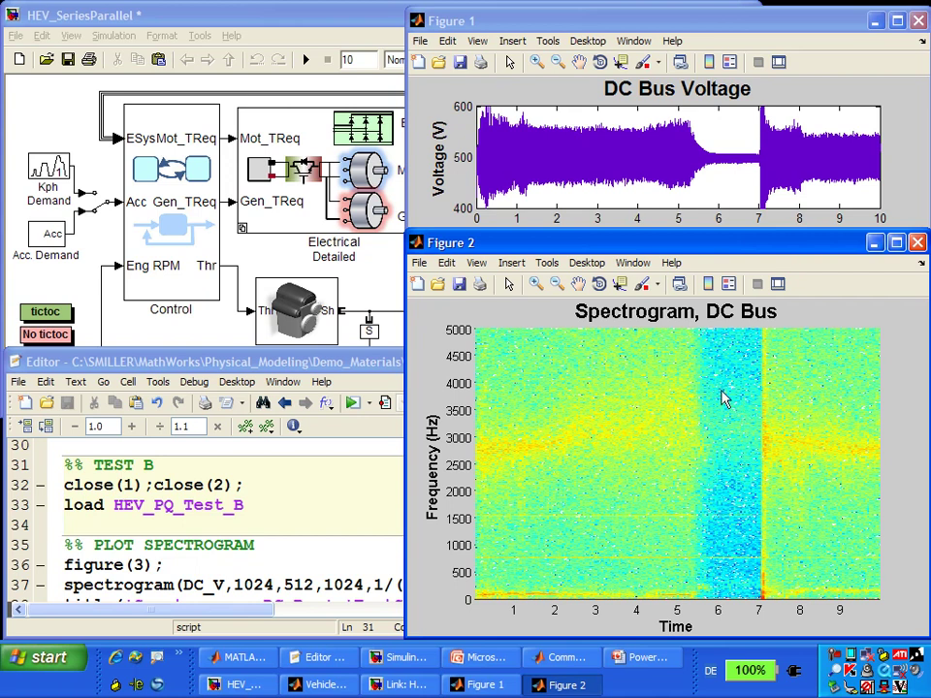
click(598, 283)
drag(611, 496, 648, 484)
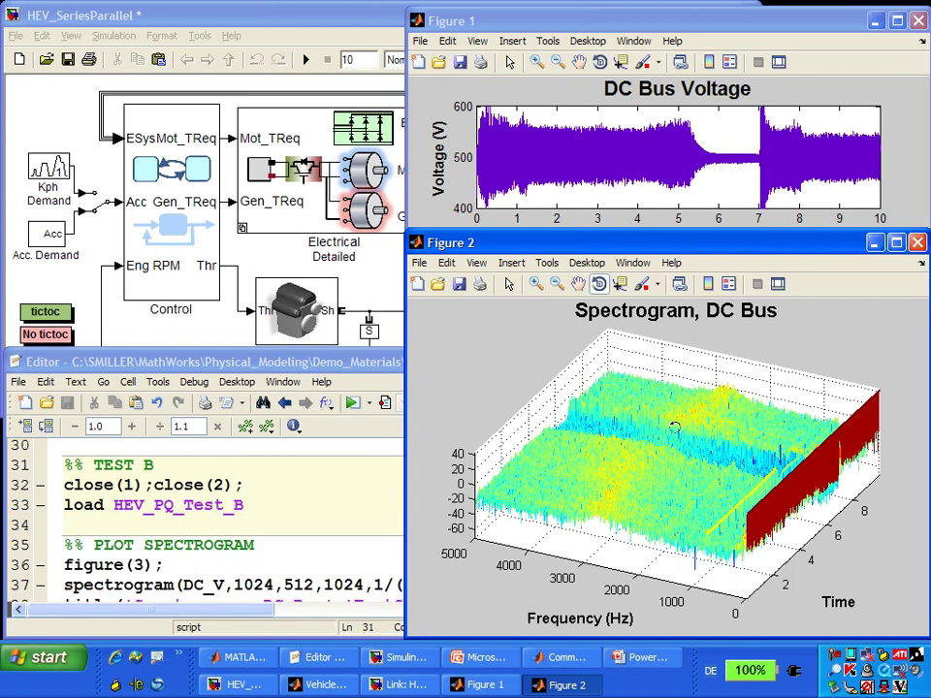
Run the script sections that load HEV_PQ_Test_B and plot its DC bus spectrogram, generator speed and motor speed.
click(47, 431)
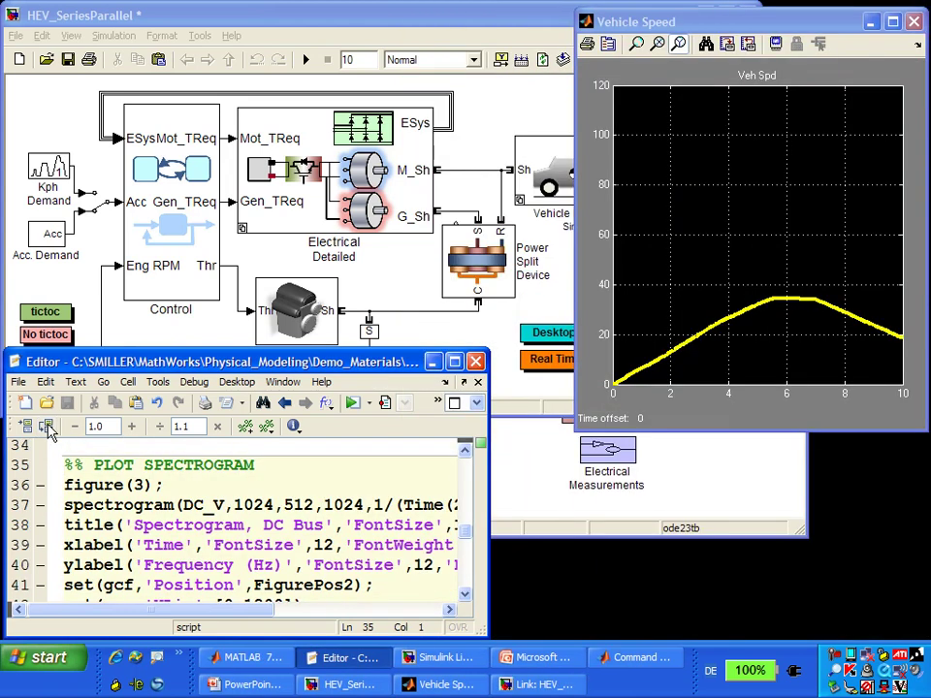
click(48, 430)
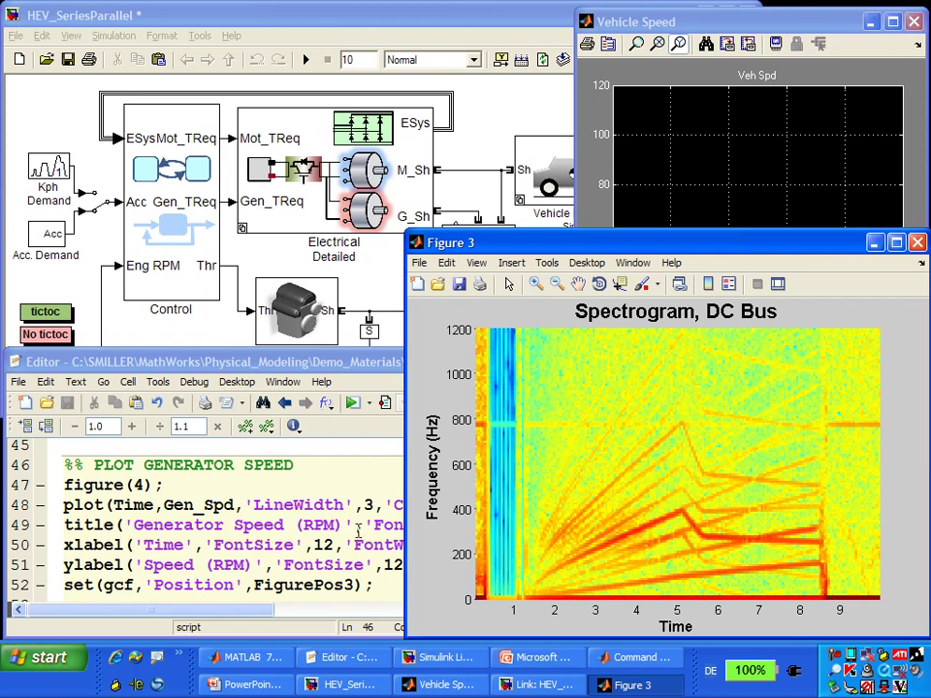
click(25, 426)
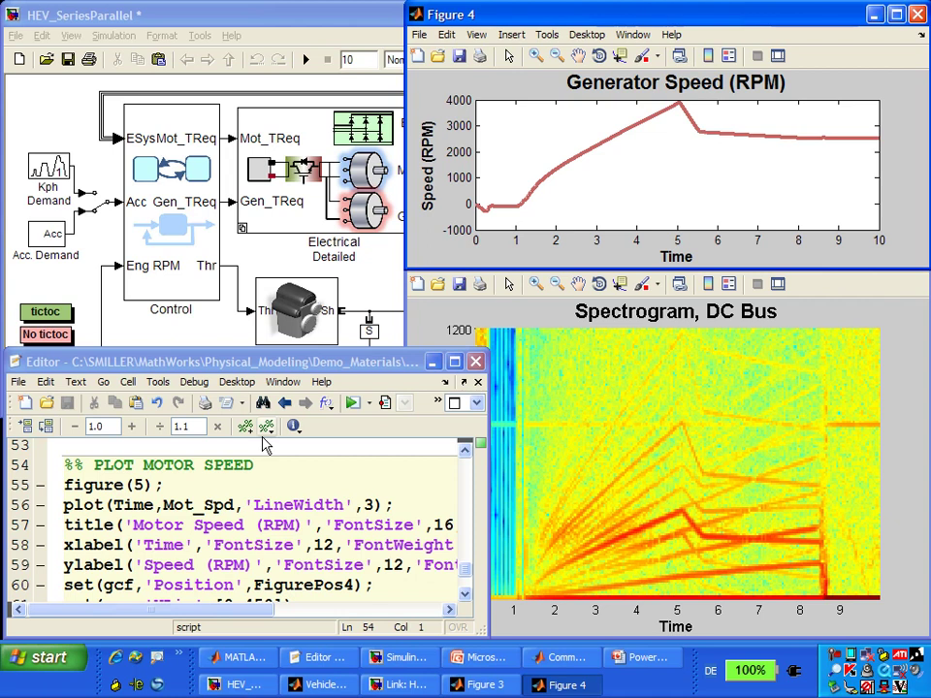
click(27, 426)
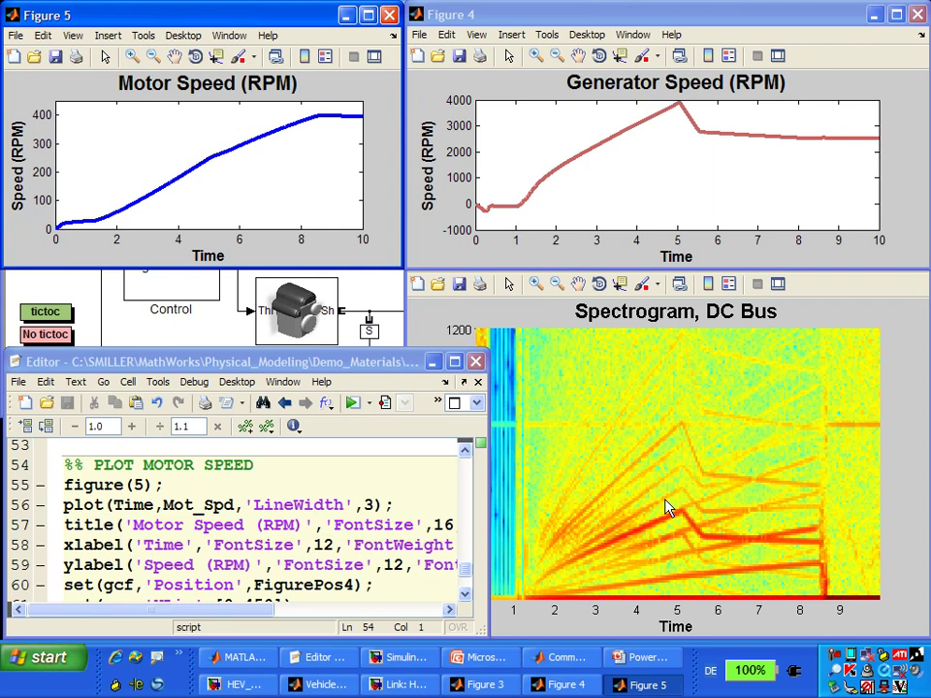
Switch back to the PowerPoint slide show and advance from the power quality slide to the Deployment/Integration agenda slide.
key(alt+Tab)
key(alt+Tab)
key(alt+Tab)
key(alt+Tab)
key(alt+Tab)
key(alt+Tab)
key(alt+Tab)
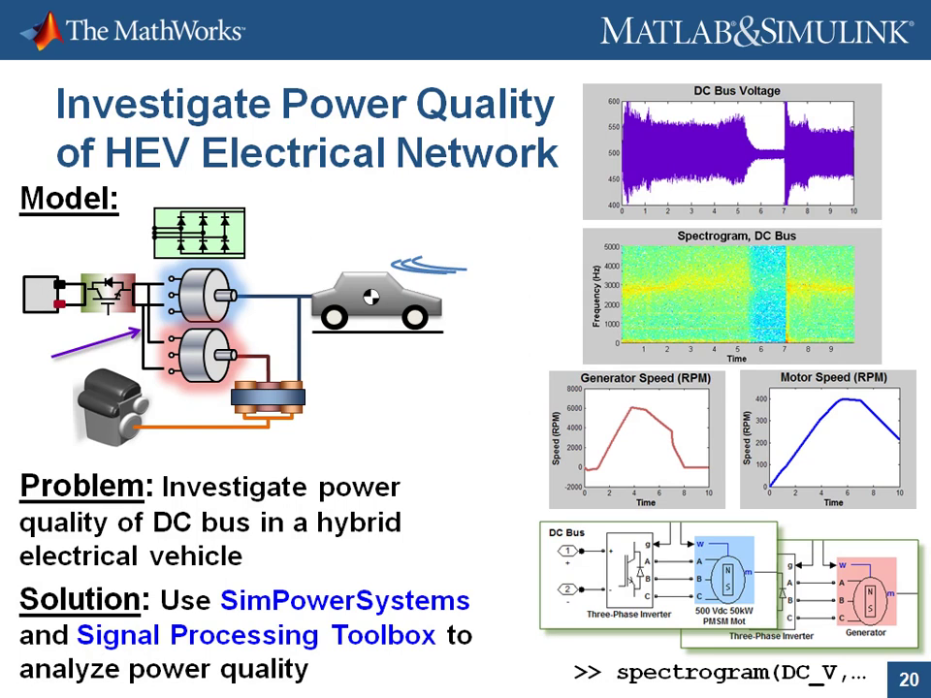
click(824, 412)
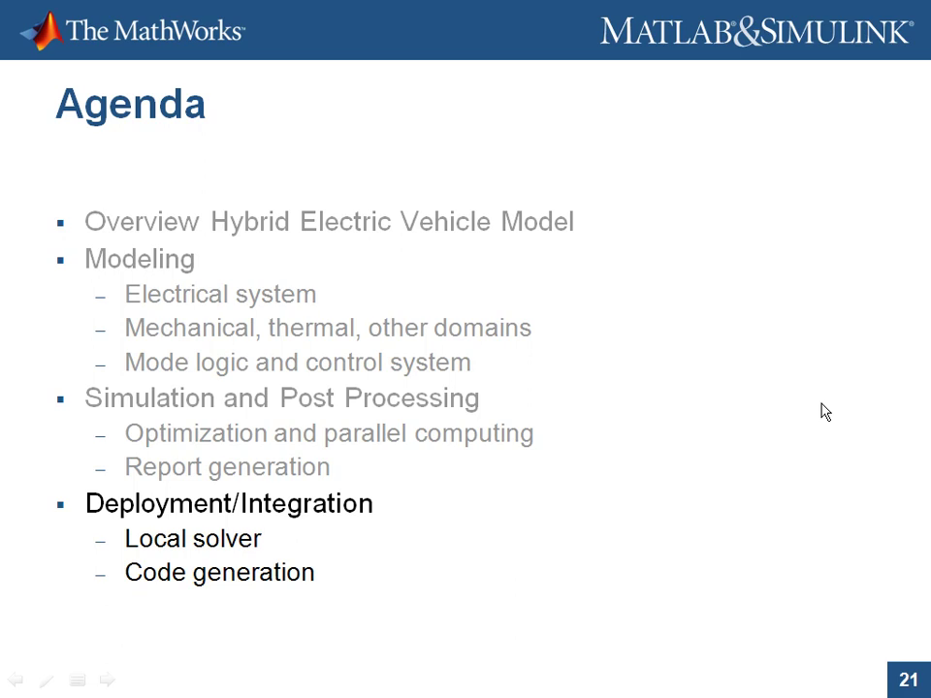
Advance the slide show to the slide about local solvers improving simulation performance.
click(859, 375)
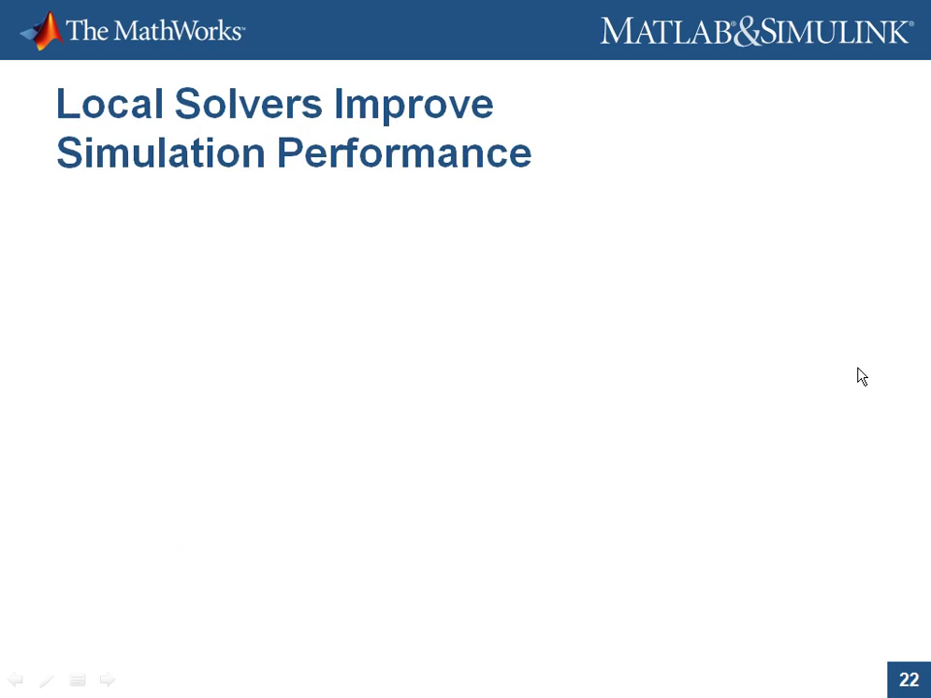
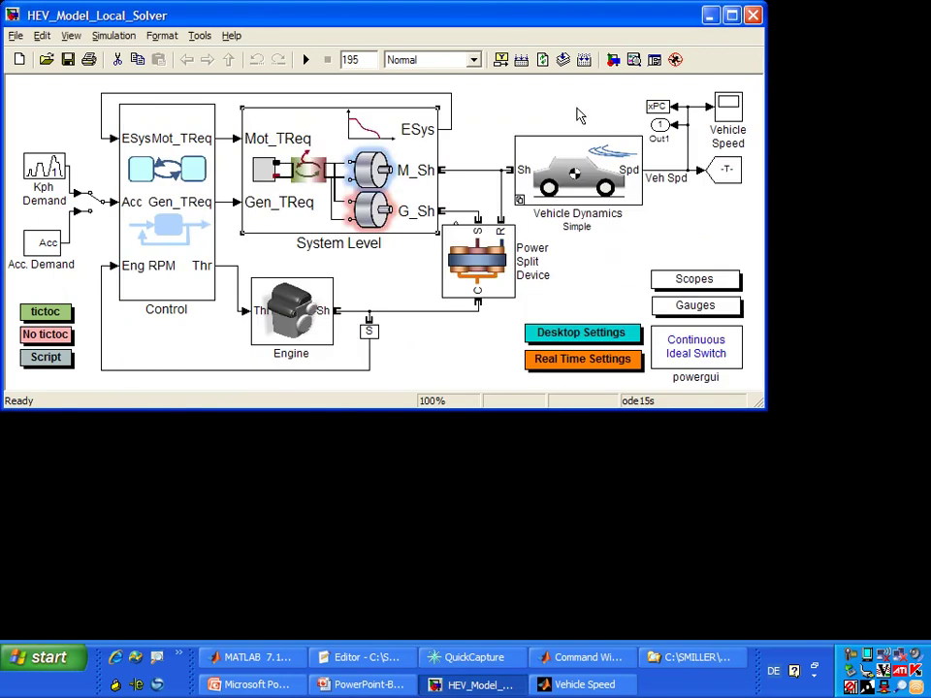
Simulate HEV_Model_Local_Solver and run the script sections that store the reference results and plot the vehicle speed.
click(306, 60)
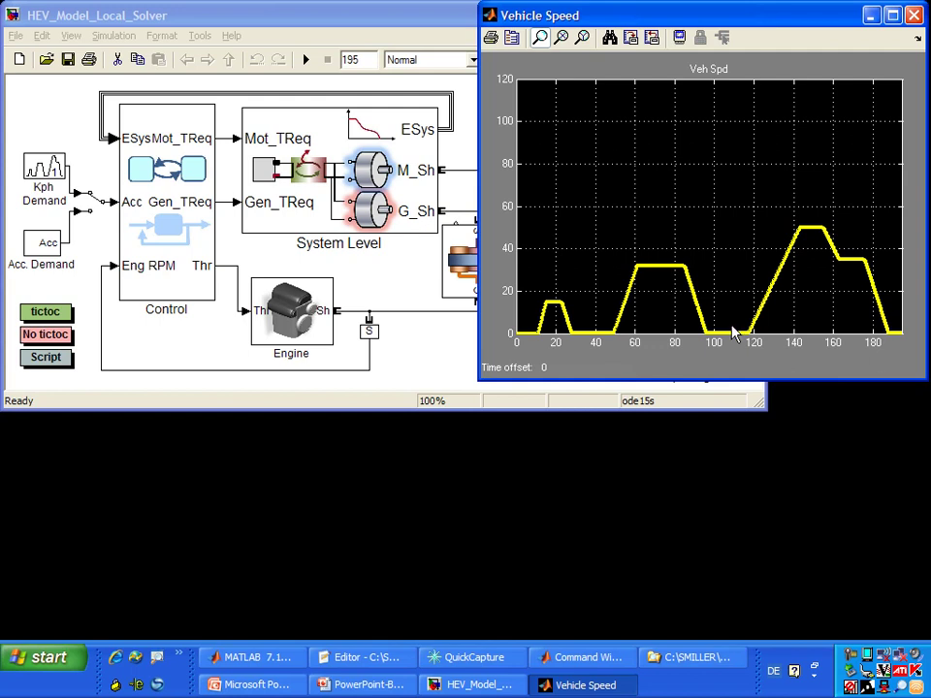
key(alt+Tab)
key(alt+Tab)
key(alt+Tab)
key(alt+Tab)
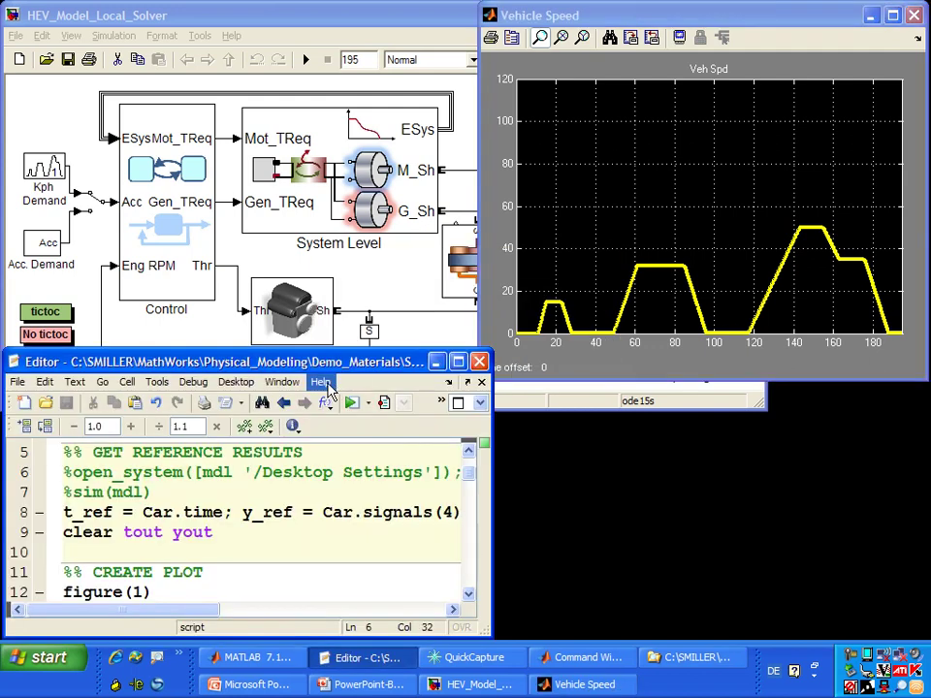
click(48, 434)
click(48, 433)
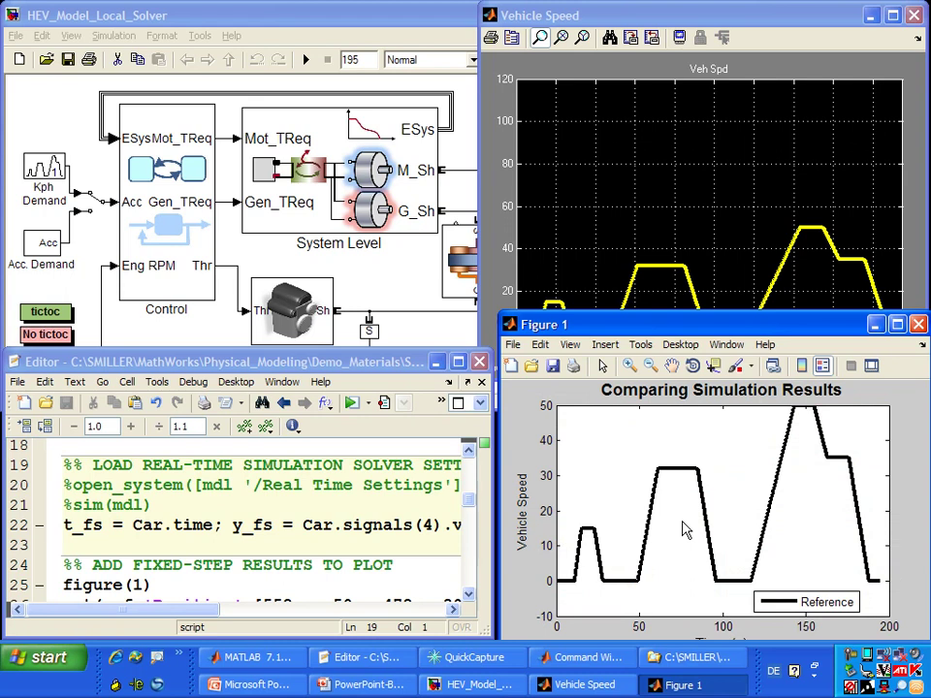
Examine the local solver options in the System Level subsystem's Solver Configuration block, discard the changes and close the subsystem.
click(407, 301)
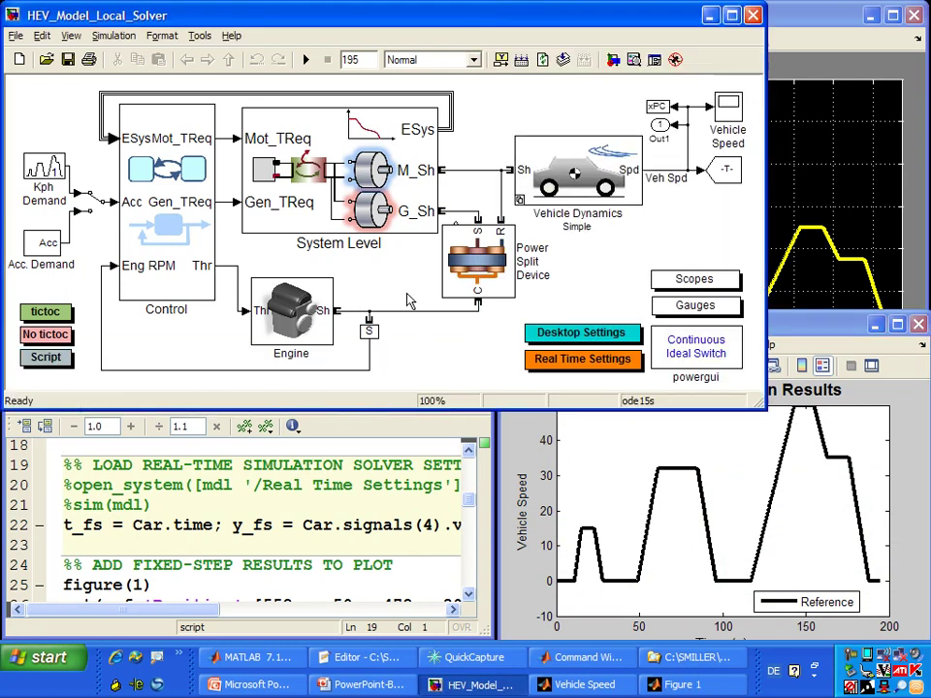
double_click(283, 170)
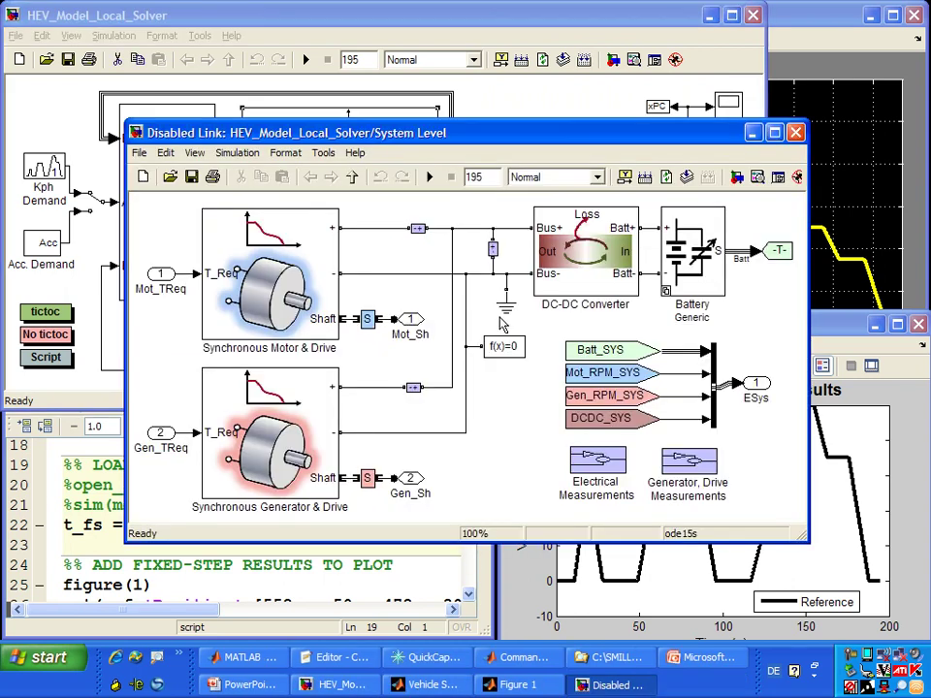
double_click(502, 347)
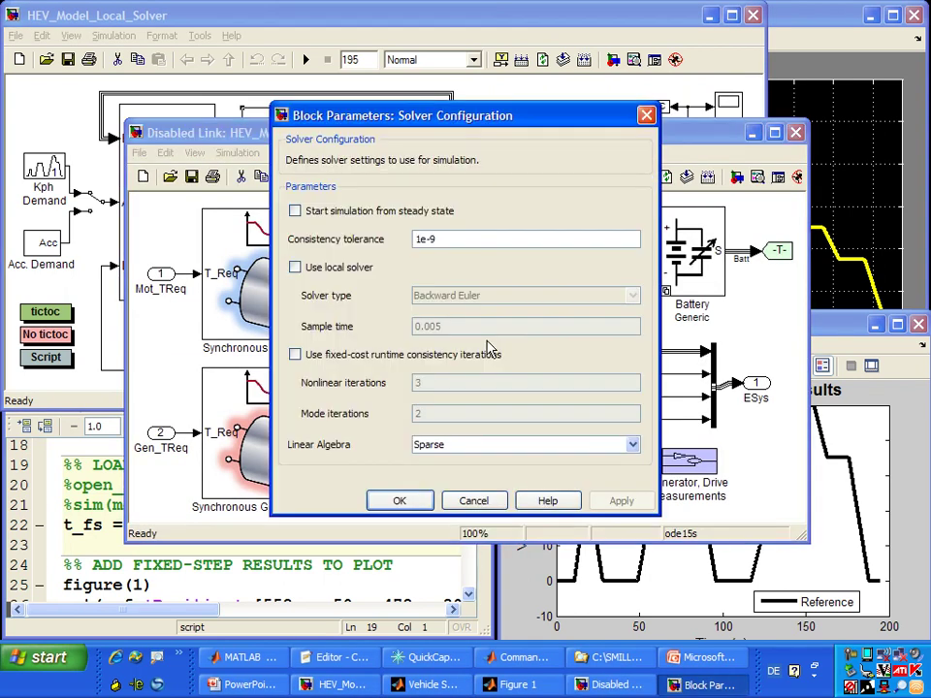
click(296, 268)
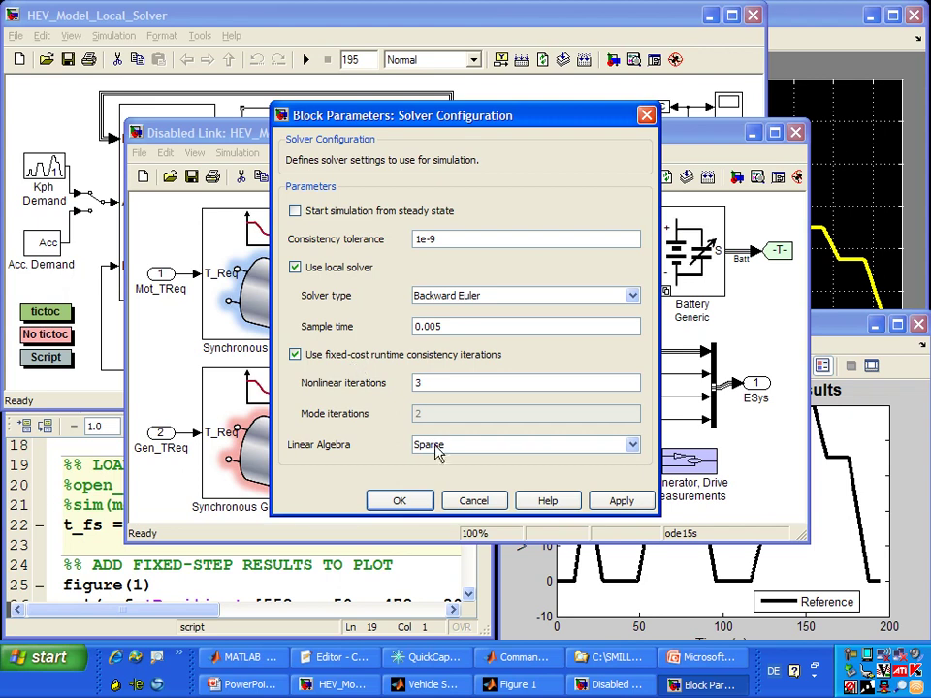
click(472, 500)
click(795, 132)
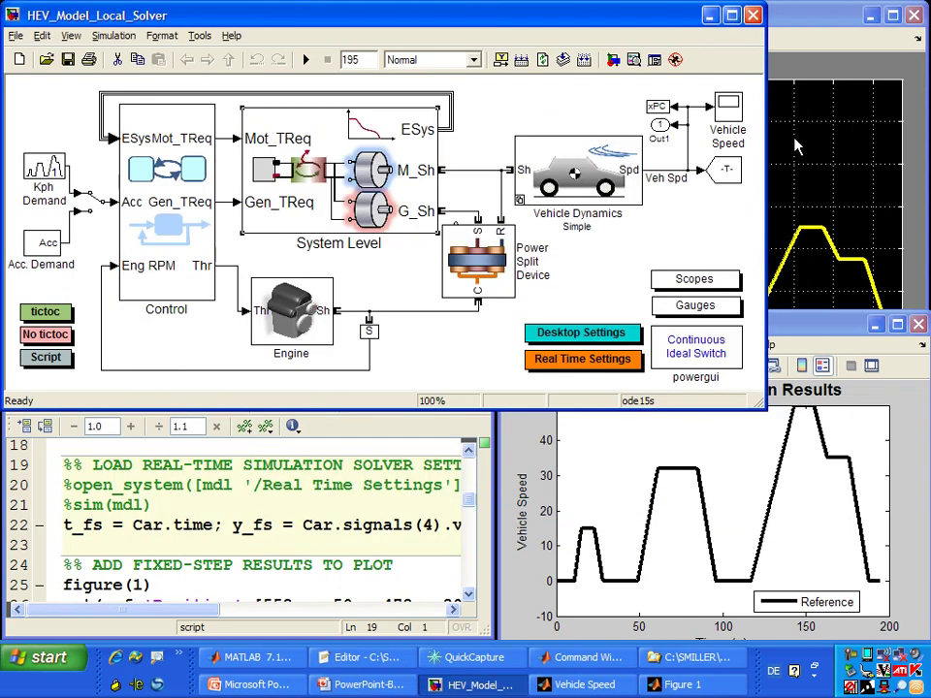
Set the model's solver type to Fixed-step and the solver to ode1 (Euler) in the configuration parameters.
right_click(546, 124)
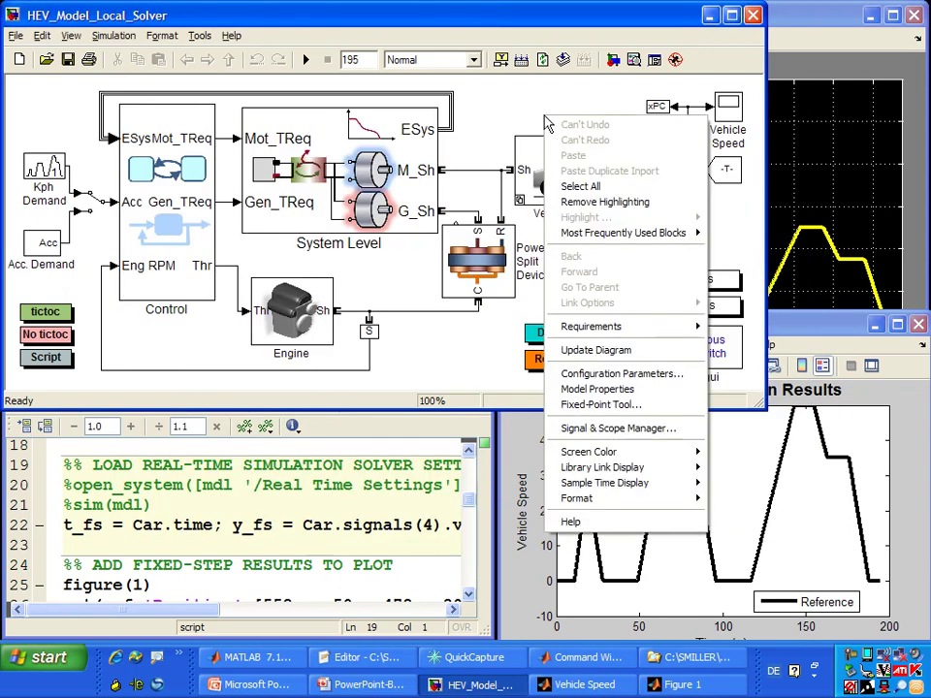
click(609, 373)
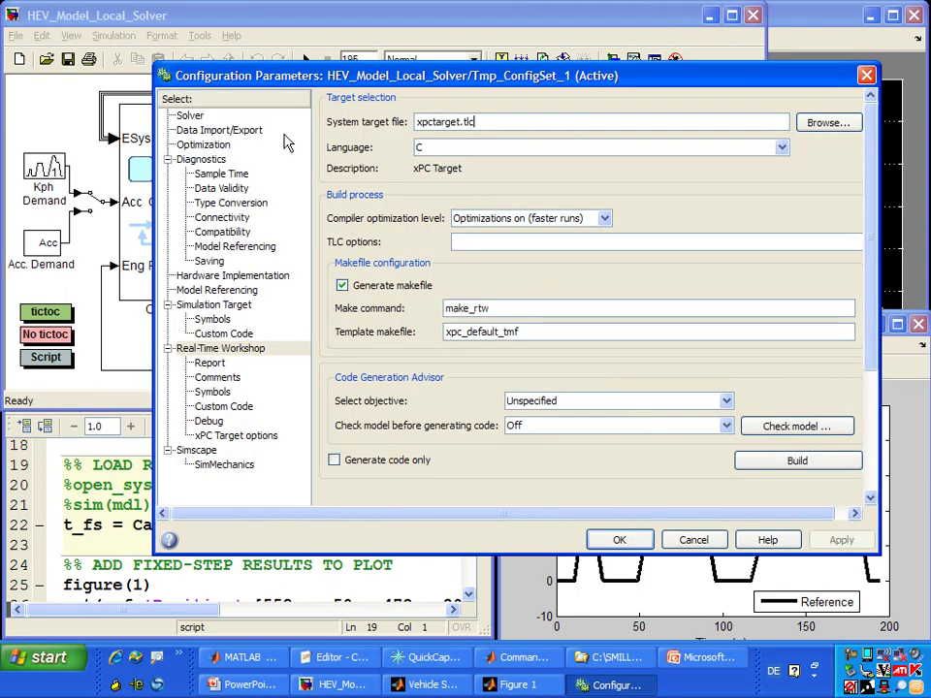
click(201, 117)
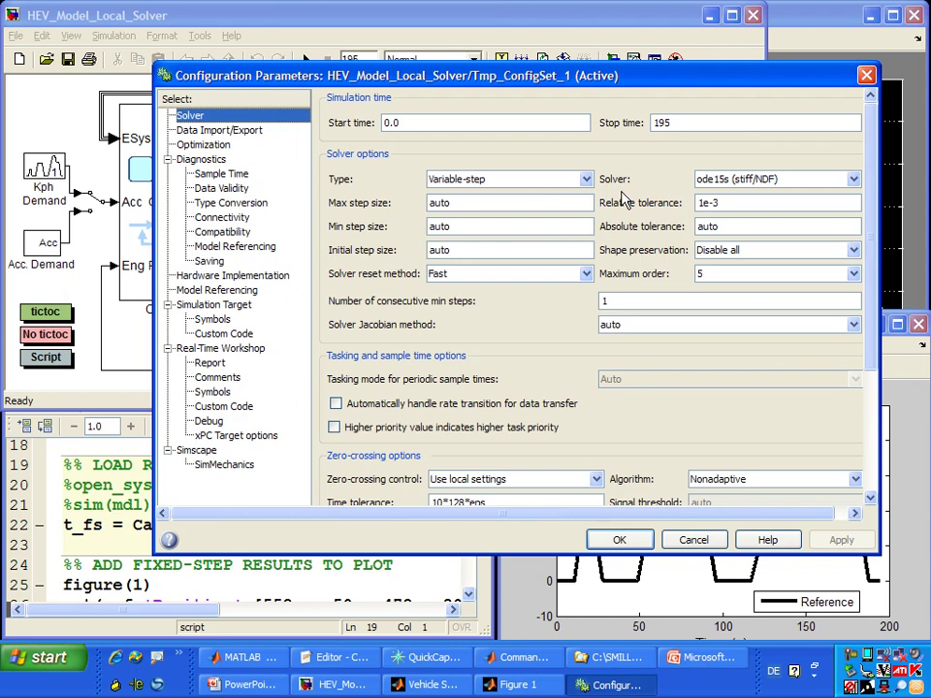
click(586, 178)
click(579, 207)
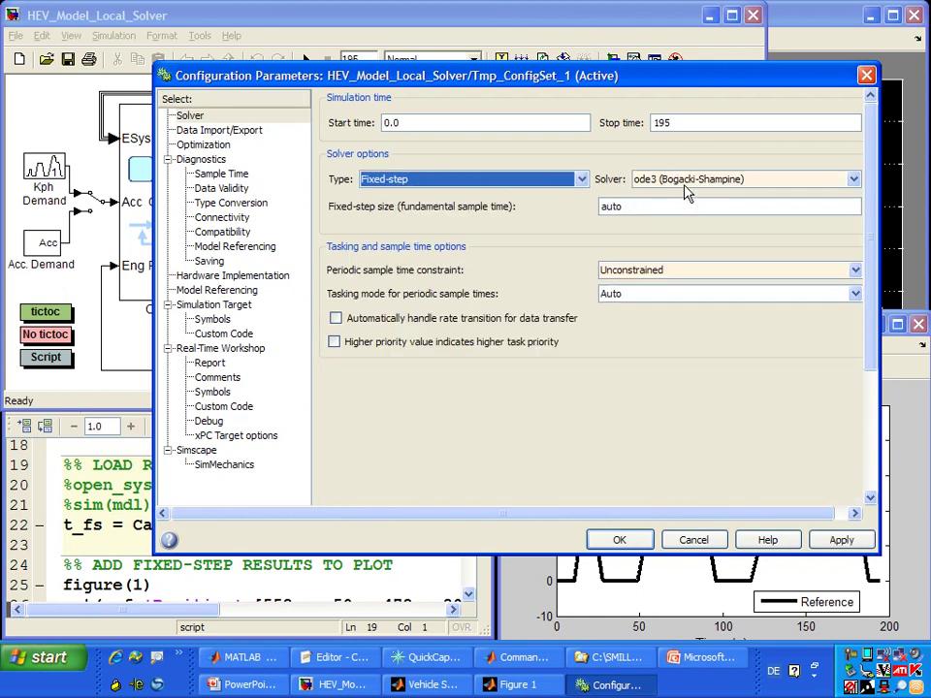
click(697, 178)
click(661, 270)
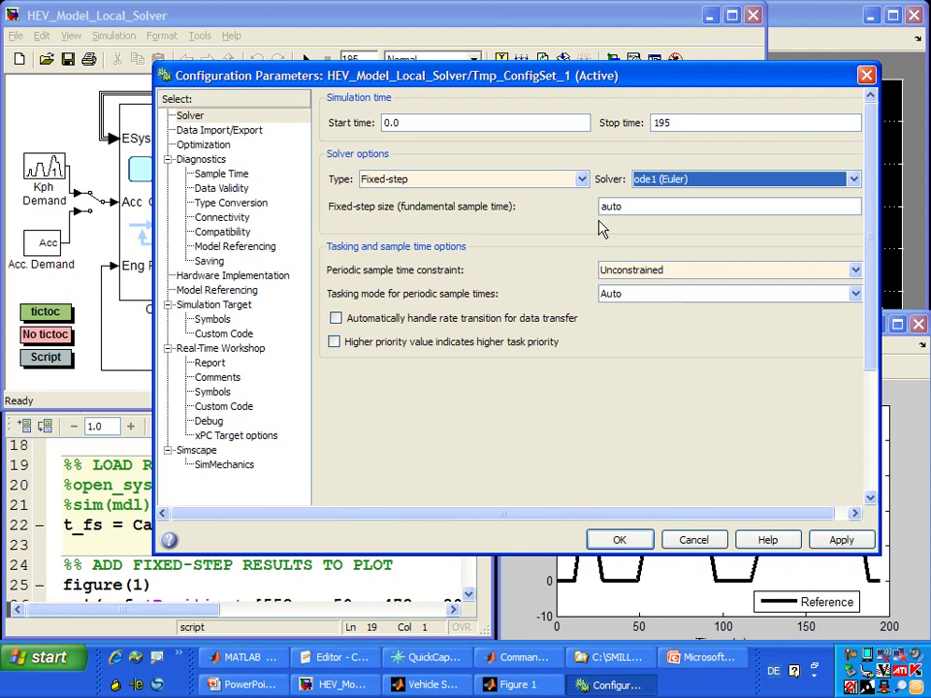
click(640, 540)
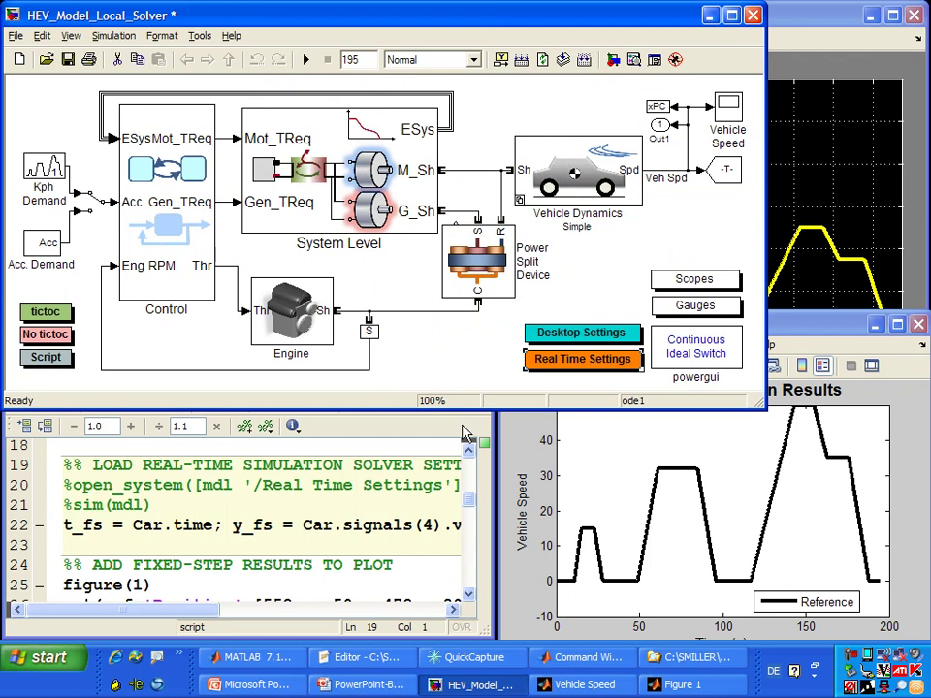
Simulate the model with the real-time solver settings and run the script sections that add the fixed-step results to the comparison plot.
click(305, 59)
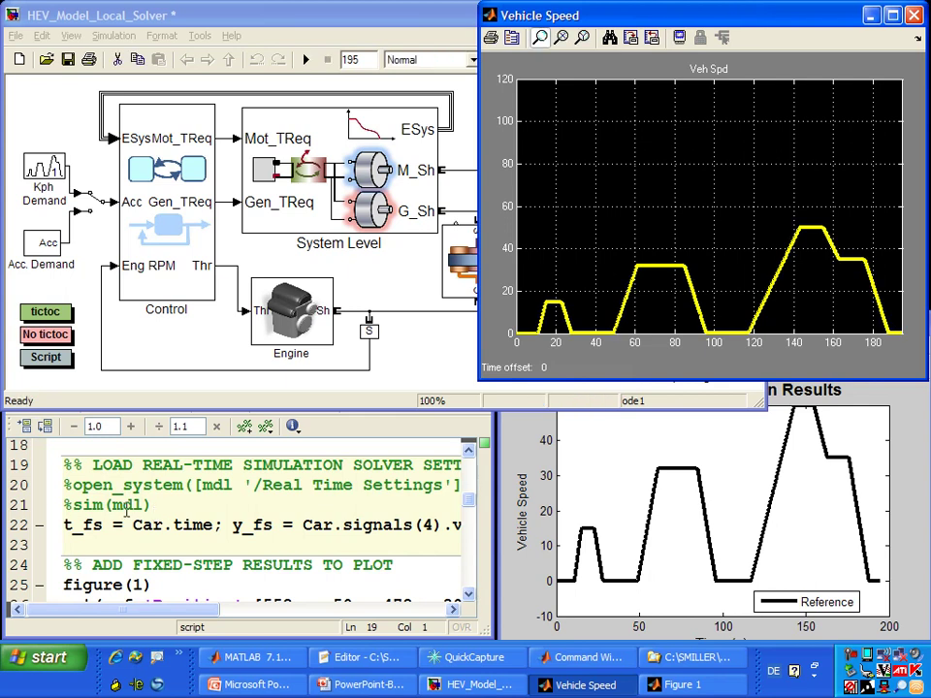
click(131, 505)
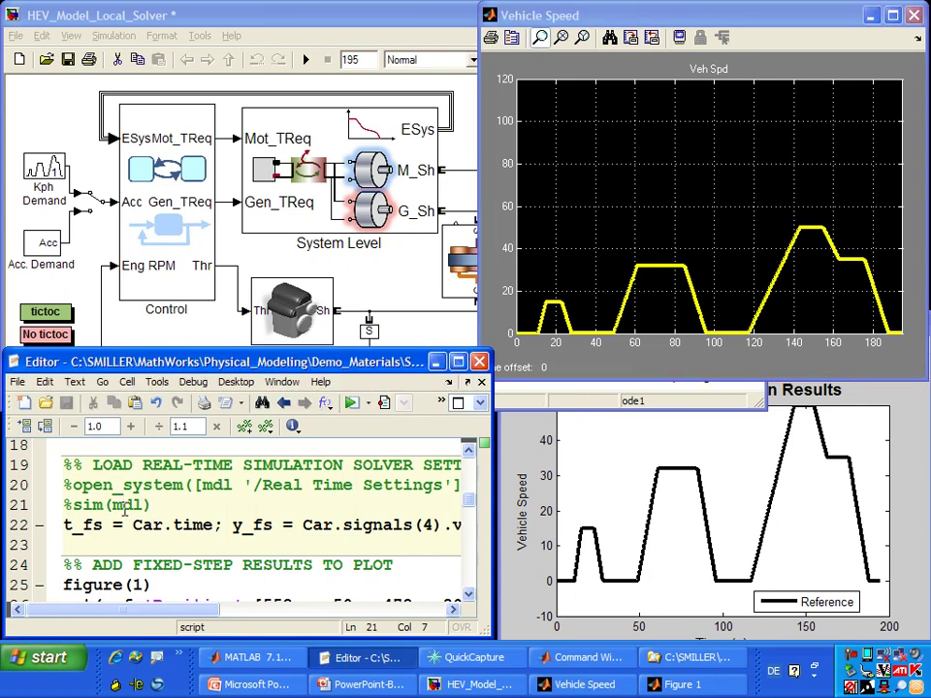
click(46, 426)
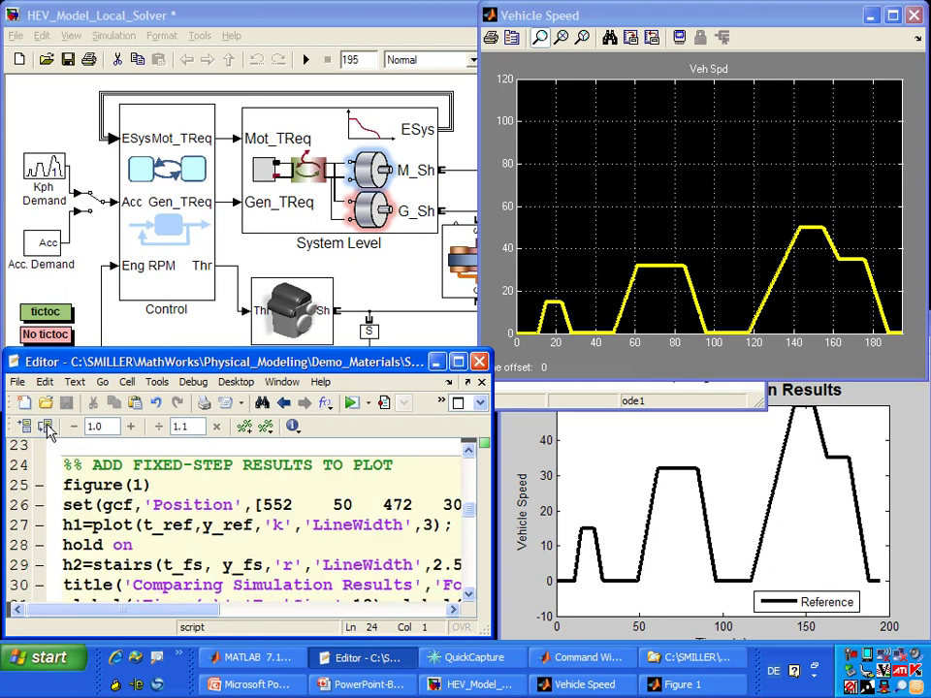
click(46, 426)
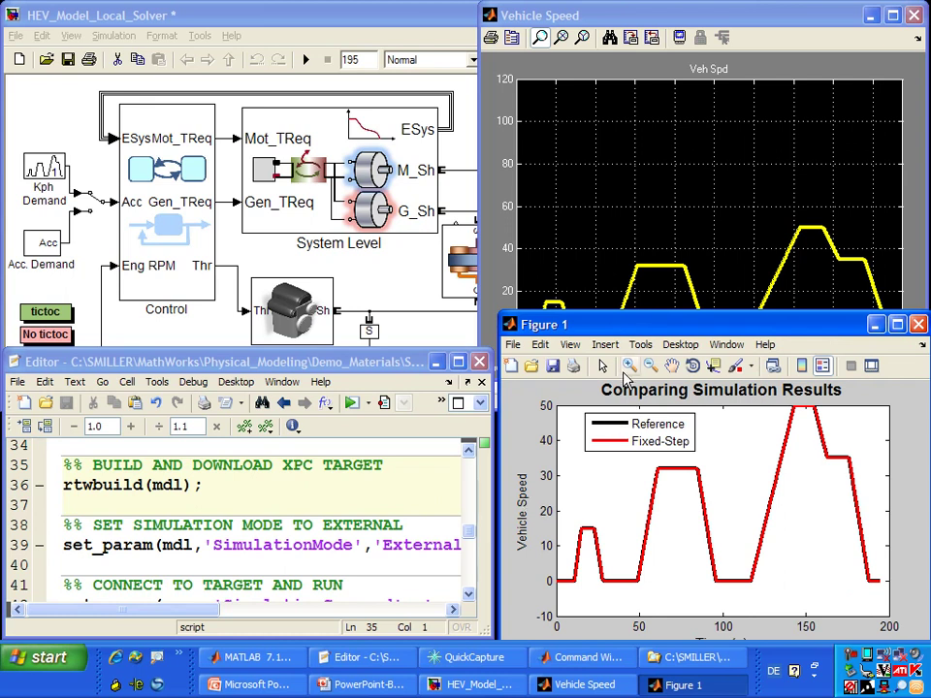
Zoom in on the first speed plateau in the comparison plot to compare the Reference and Fixed-Step curves, and restore the full view.
click(628, 371)
drag(596, 525, 575, 538)
drag(717, 492, 680, 510)
drag(627, 495, 683, 525)
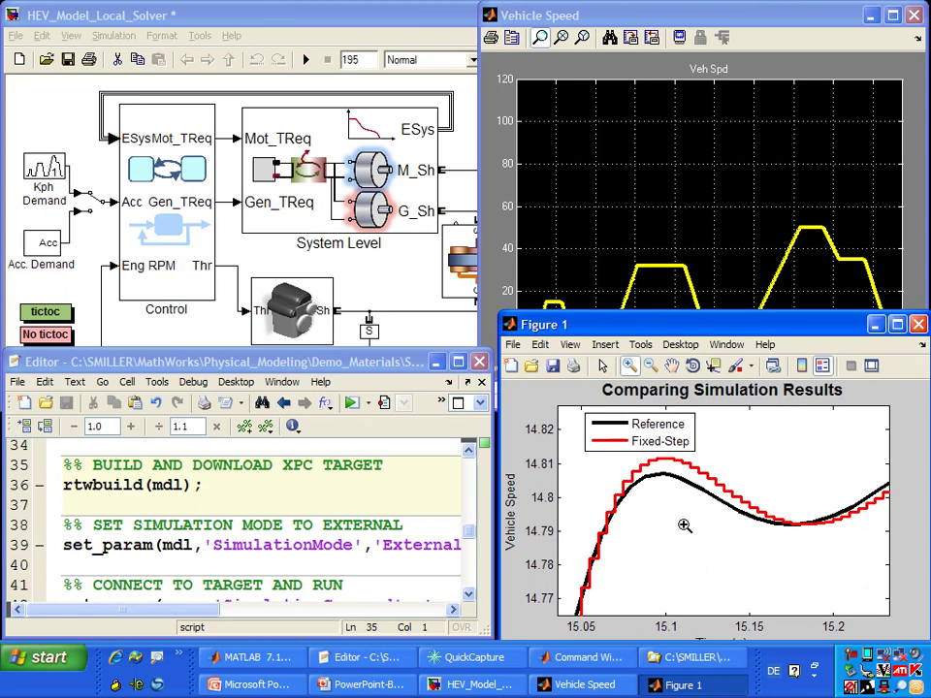
click(649, 366)
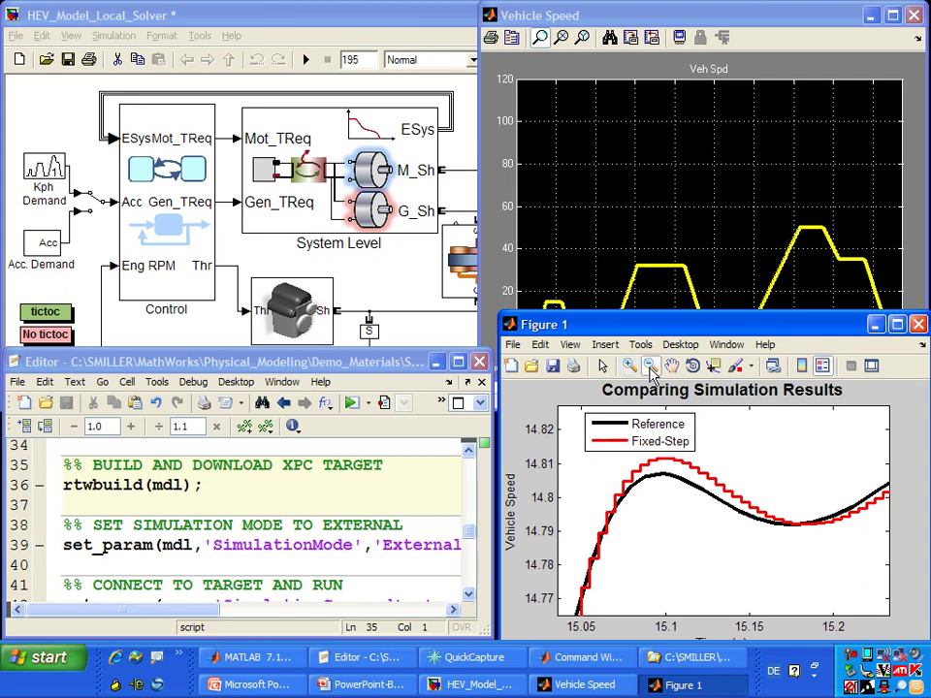
double_click(583, 503)
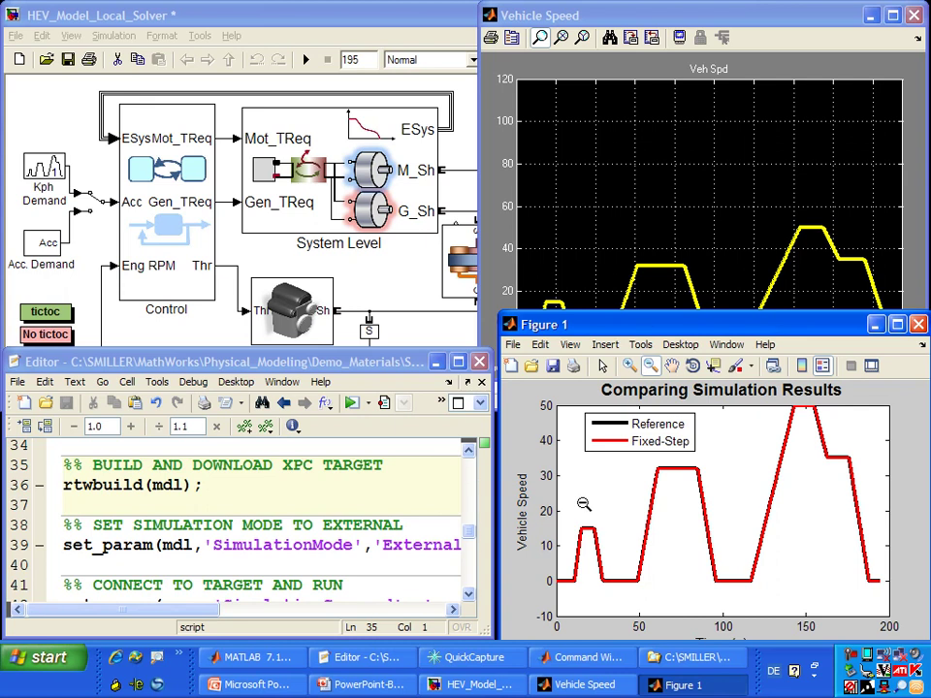
Set the simulation stop time to 30 and build the model for xPC Target, bringing up the Command Window and QuickCapture views.
click(375, 299)
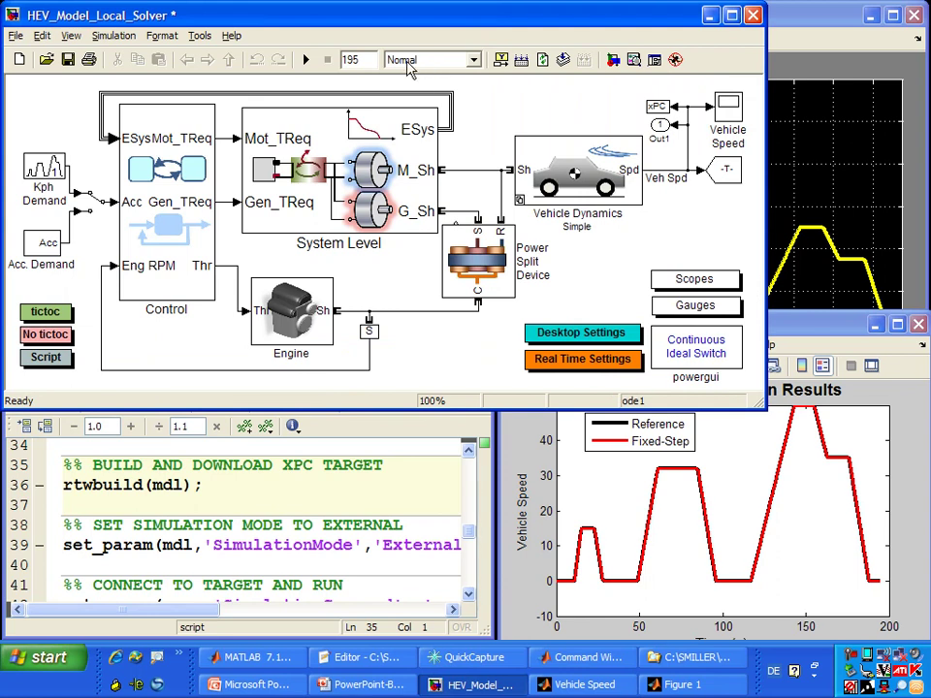
double_click(369, 56)
text(30)
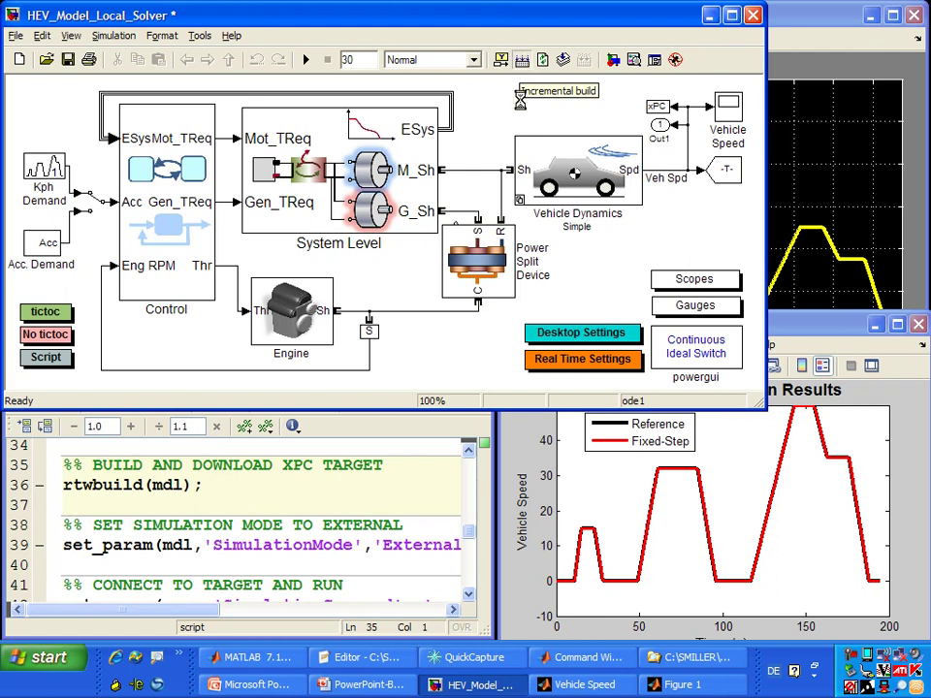
click(577, 660)
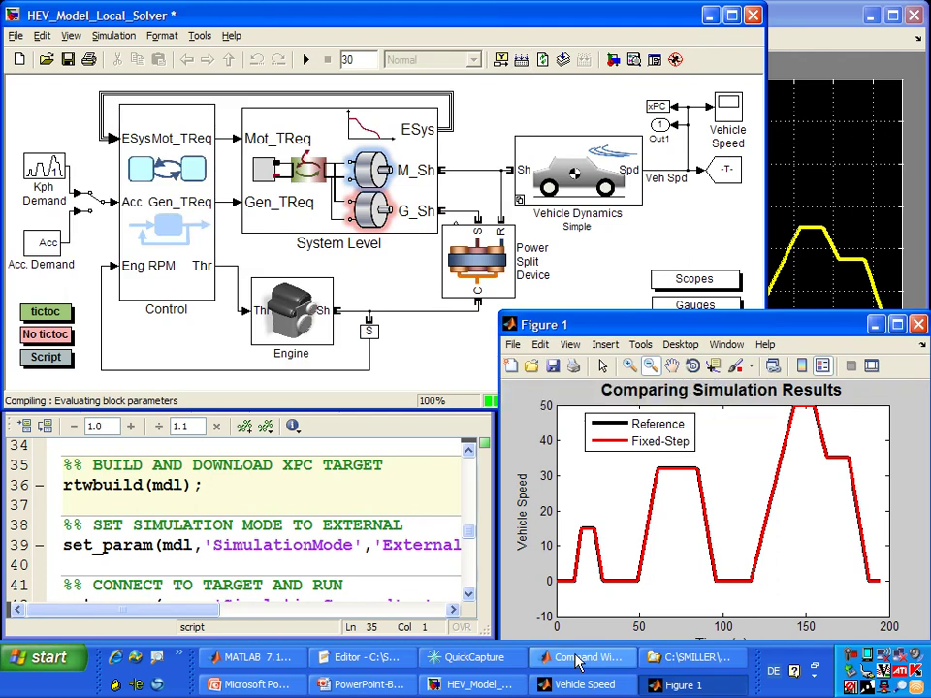
click(578, 660)
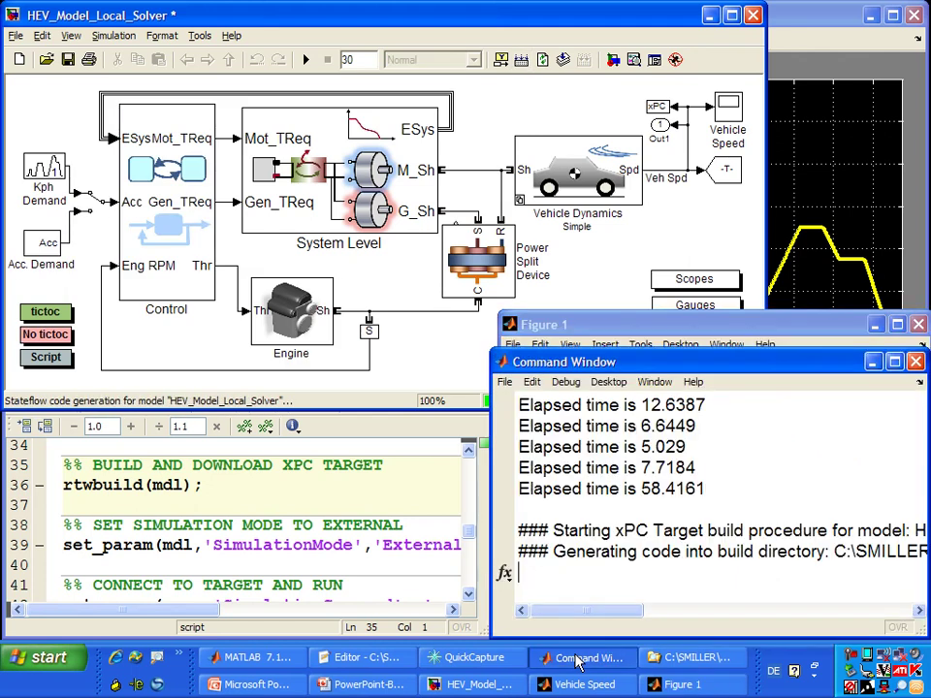
click(504, 659)
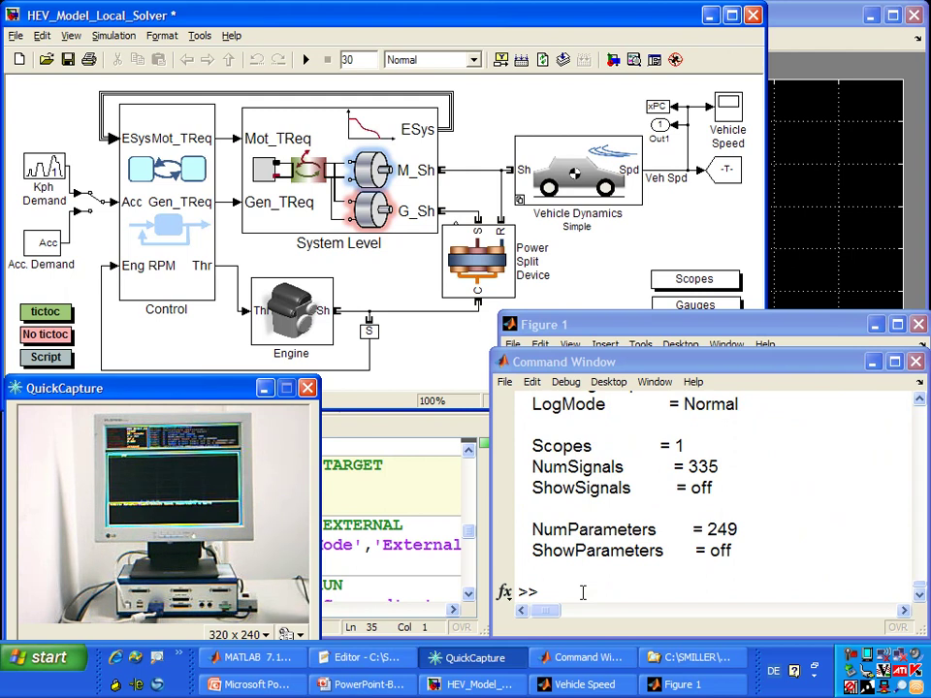
Connect to the xPC target in External simulation mode and run the model with the Vehicle Speed scope in view.
click(599, 288)
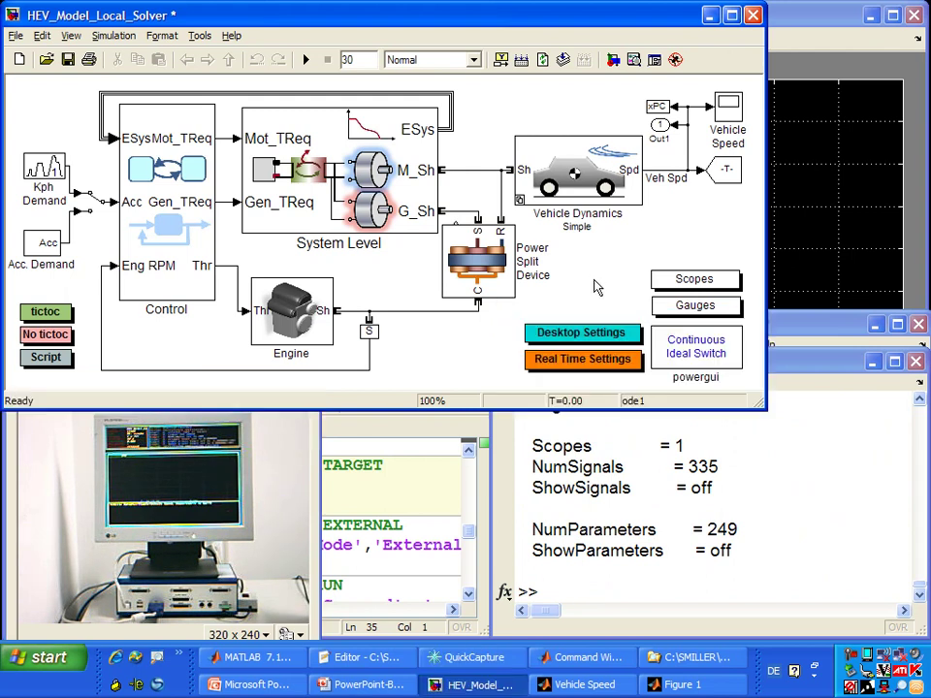
click(475, 62)
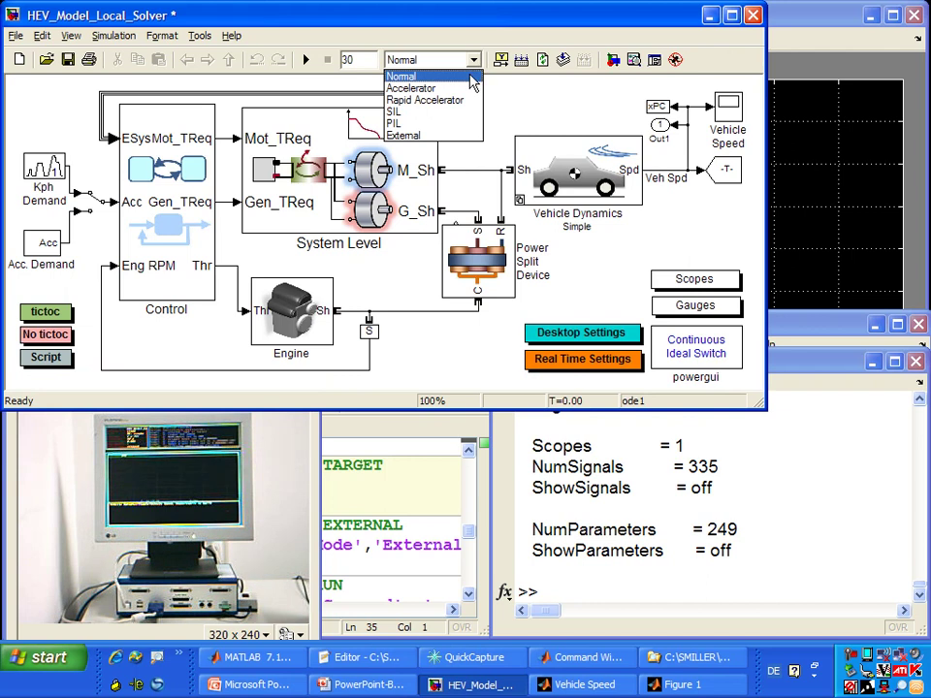
click(436, 135)
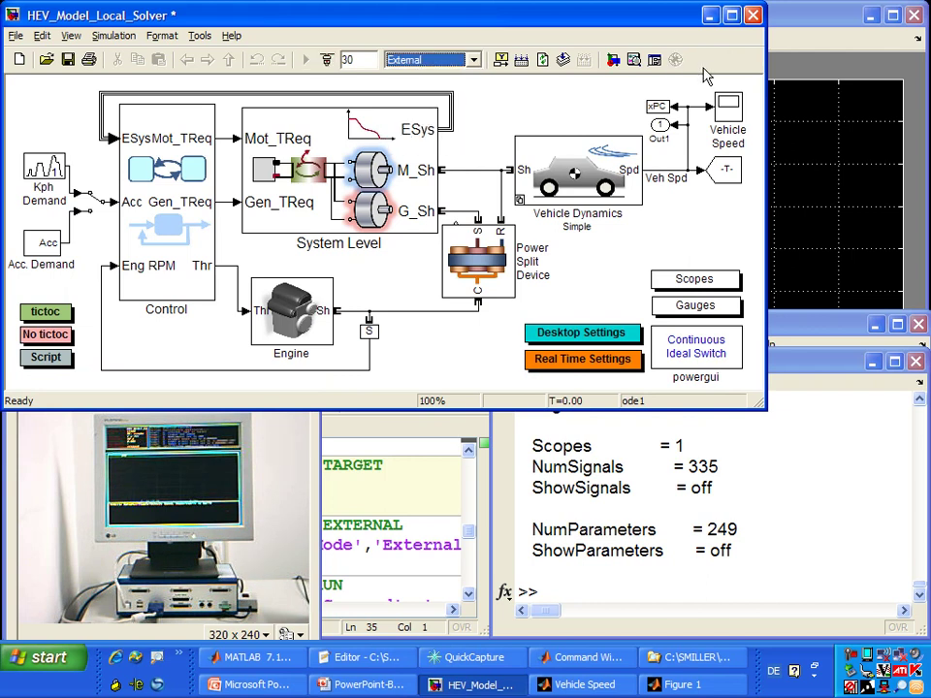
click(798, 32)
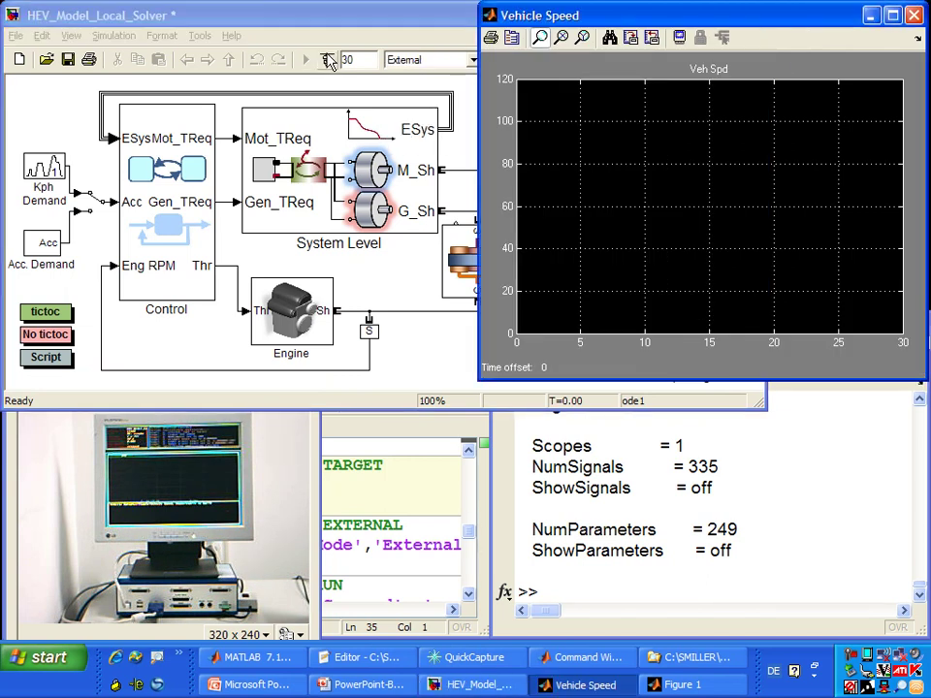
click(327, 61)
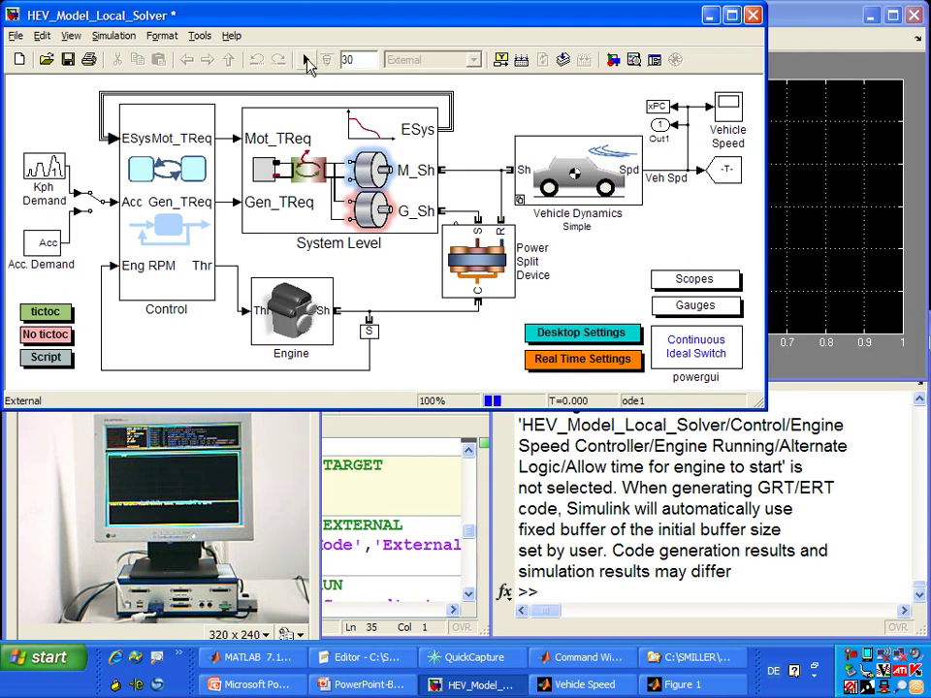
click(307, 59)
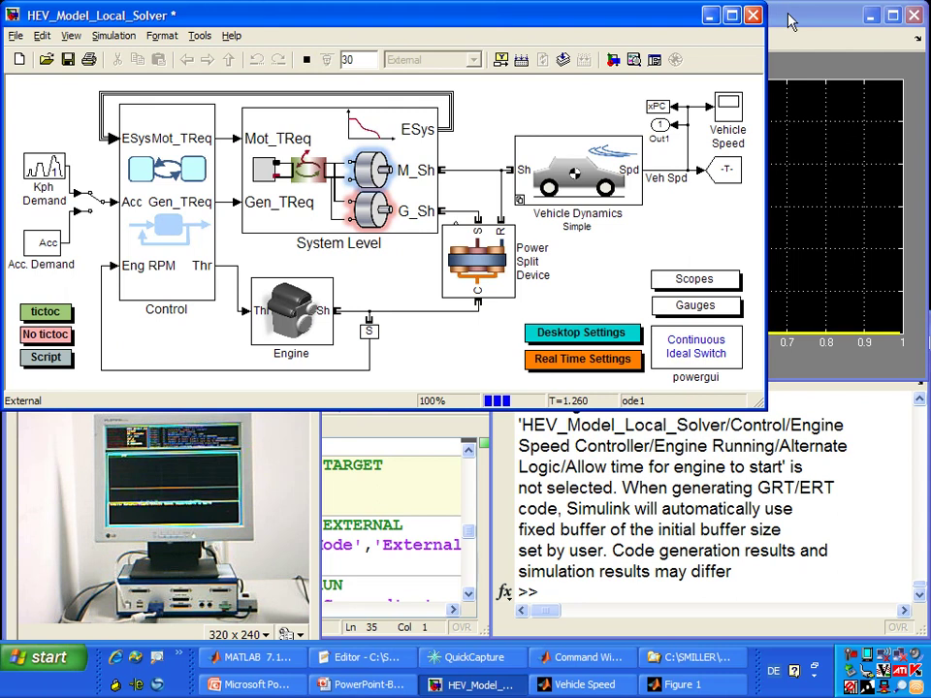
click(785, 17)
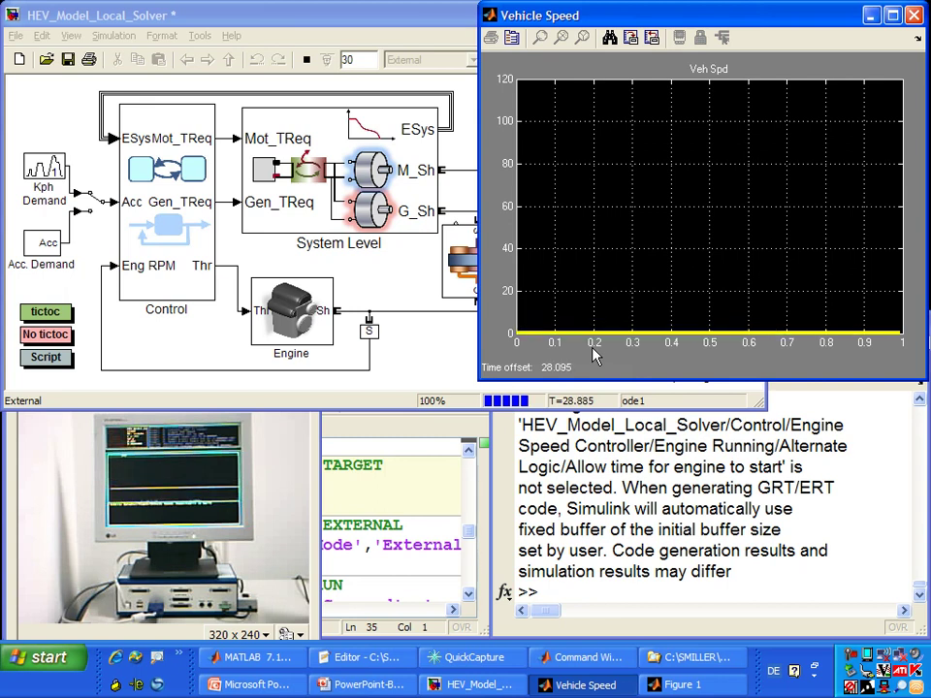
Run the script section that plots the reference and real-time results in Figure 1.
click(463, 438)
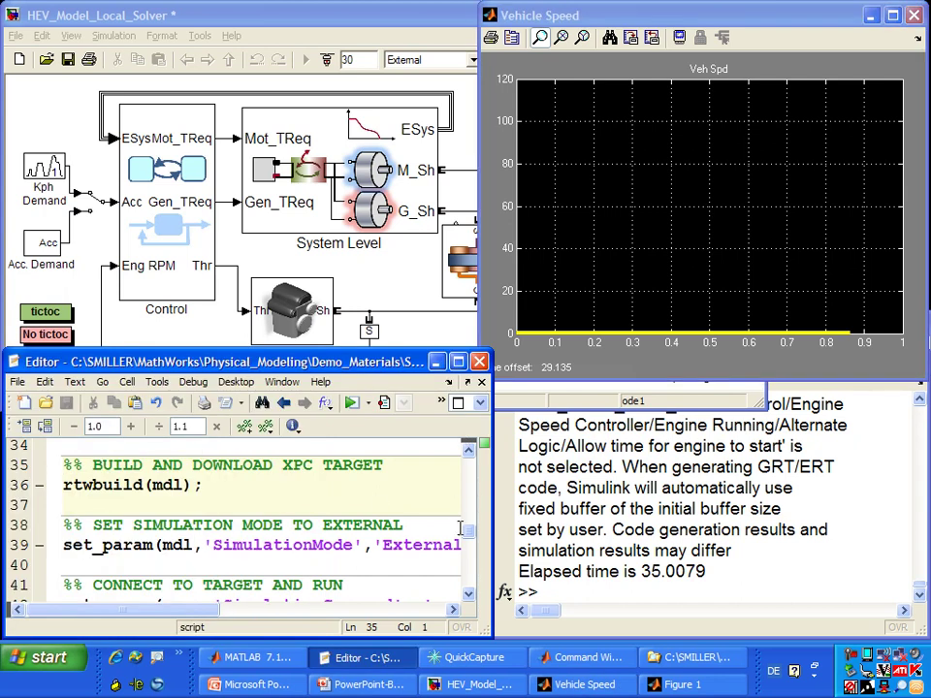
click(468, 597)
drag(469, 597, 468, 597)
click(312, 545)
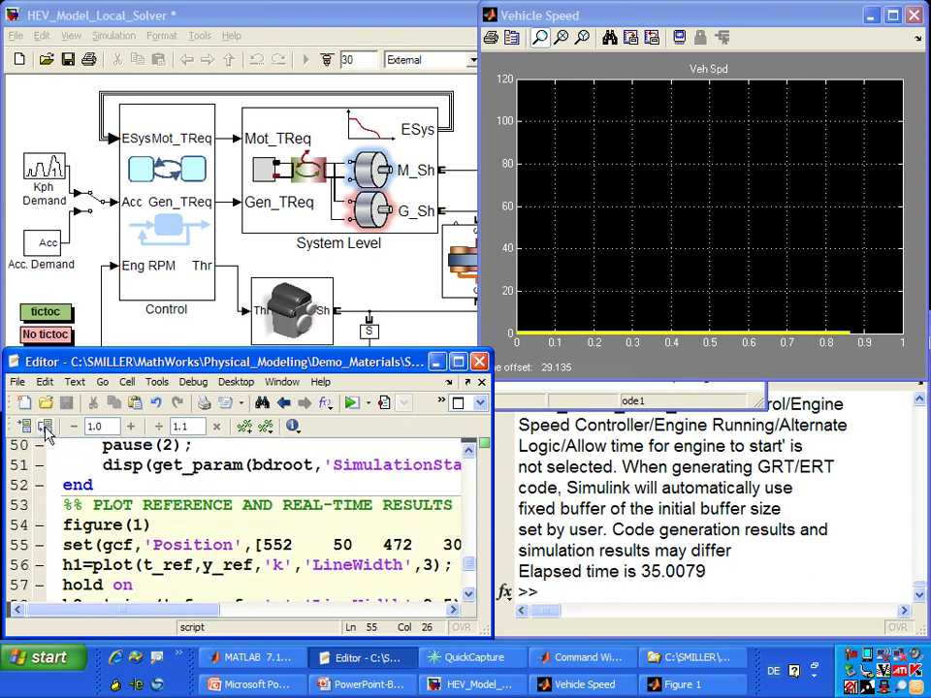
click(45, 429)
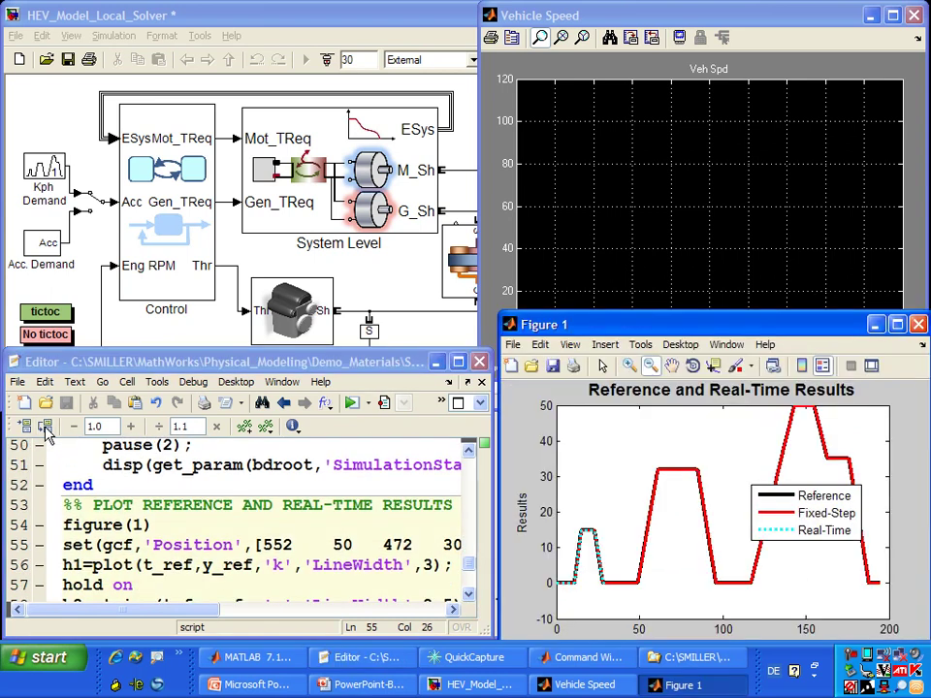
Zoom in on the start of the first speed plateau in Figure 1 to compare the Reference, Fixed-Step and Real-Time curves.
click(628, 365)
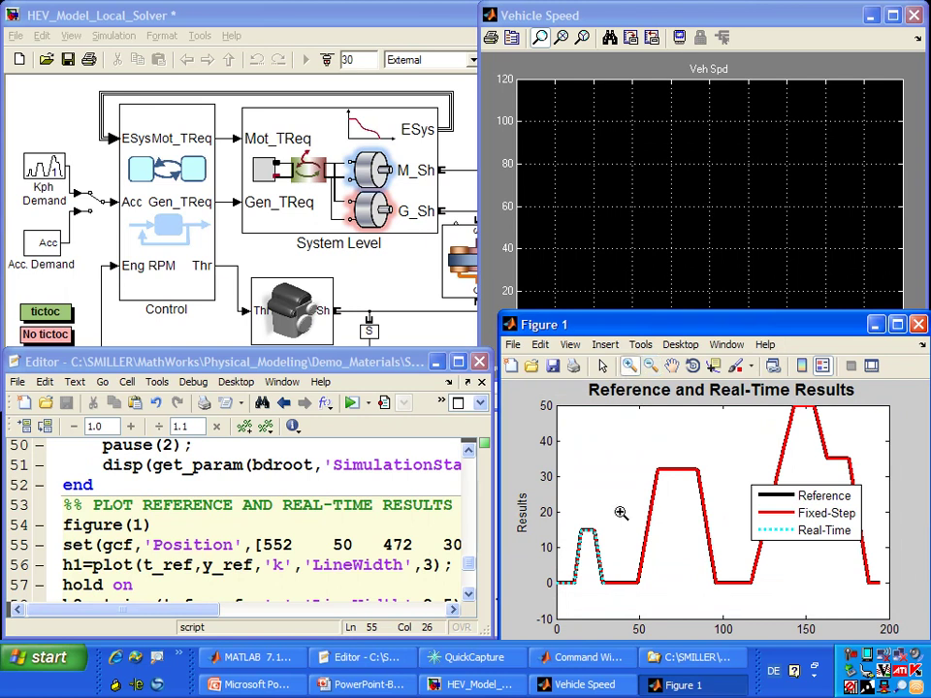
drag(592, 535, 551, 588)
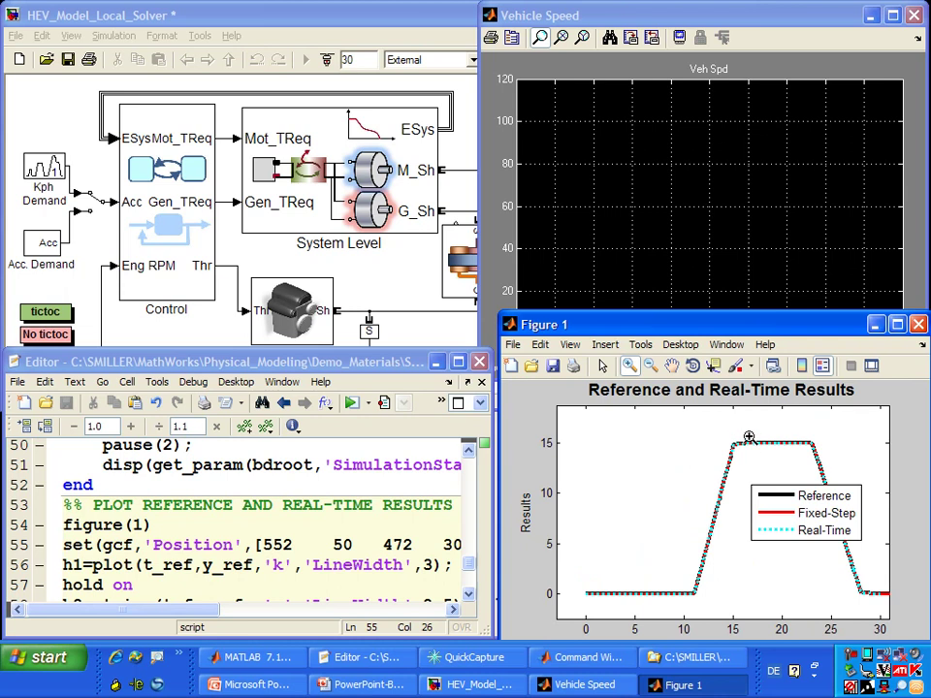
drag(749, 436, 730, 456)
drag(687, 489, 630, 517)
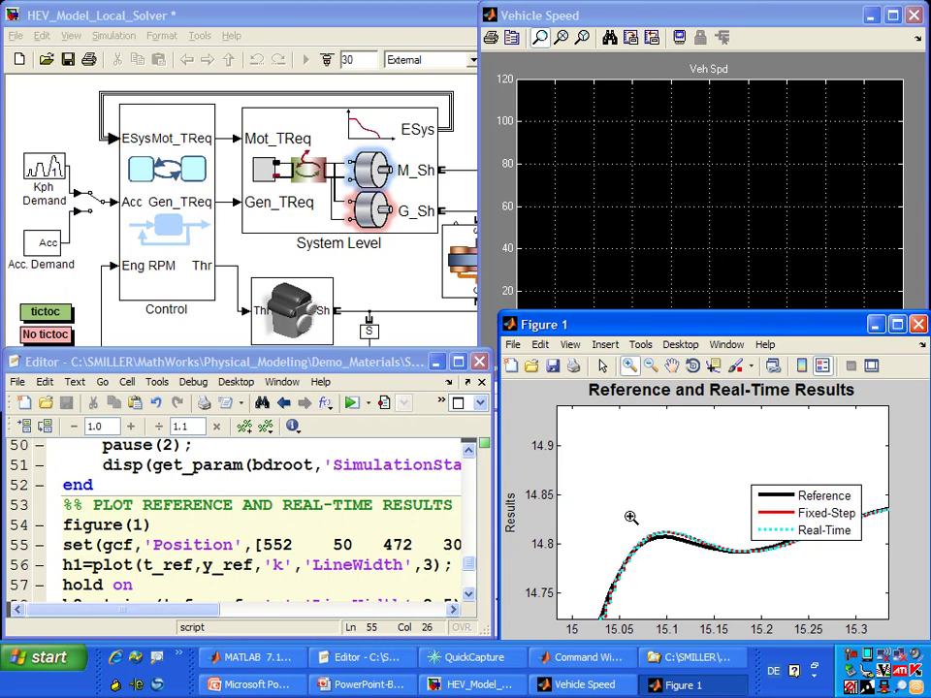
Bring the HEV_Model_Local_Solver model forward, switch to the PowerPoint slide show and advance to the slide on integrating models into other simulation environments.
click(188, 10)
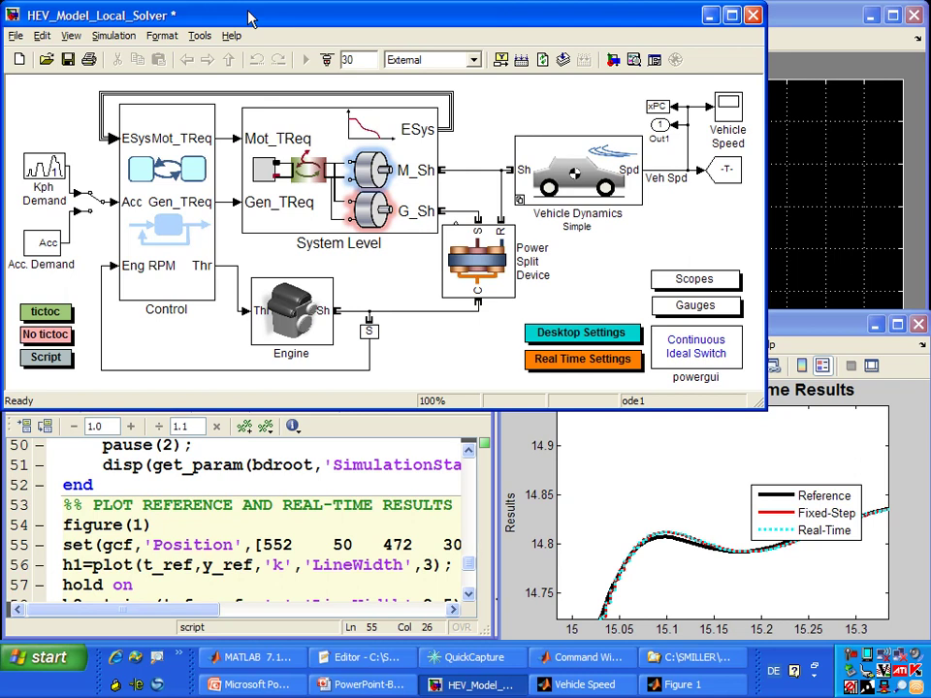
key(alt+Tab)
key(alt+Tab)
key(alt+Tab)
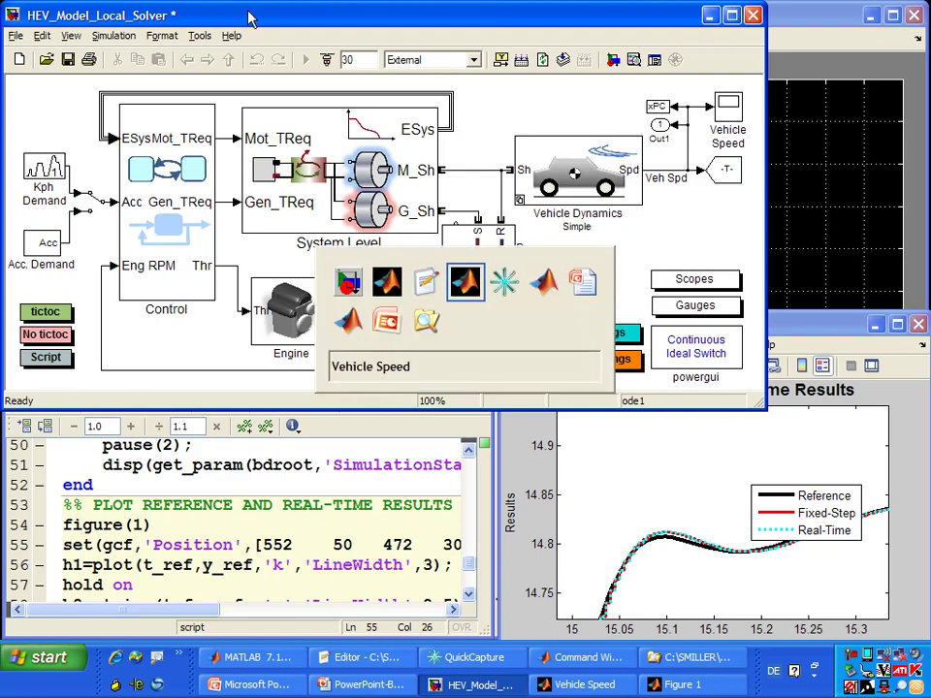
key(alt+Tab)
key(alt+Tab)
key(alt+Tab)
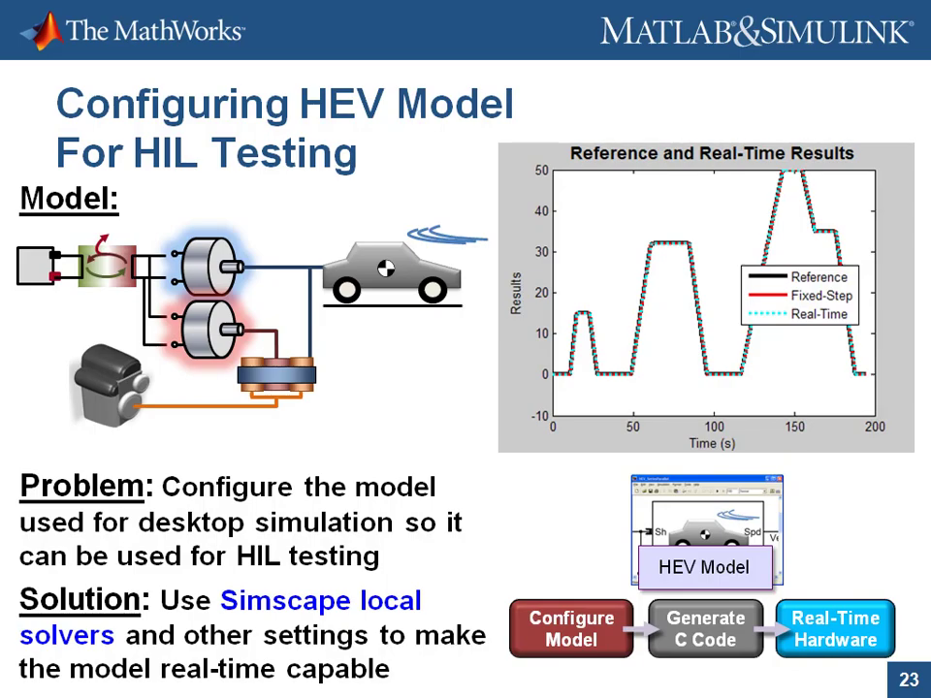
click(800, 405)
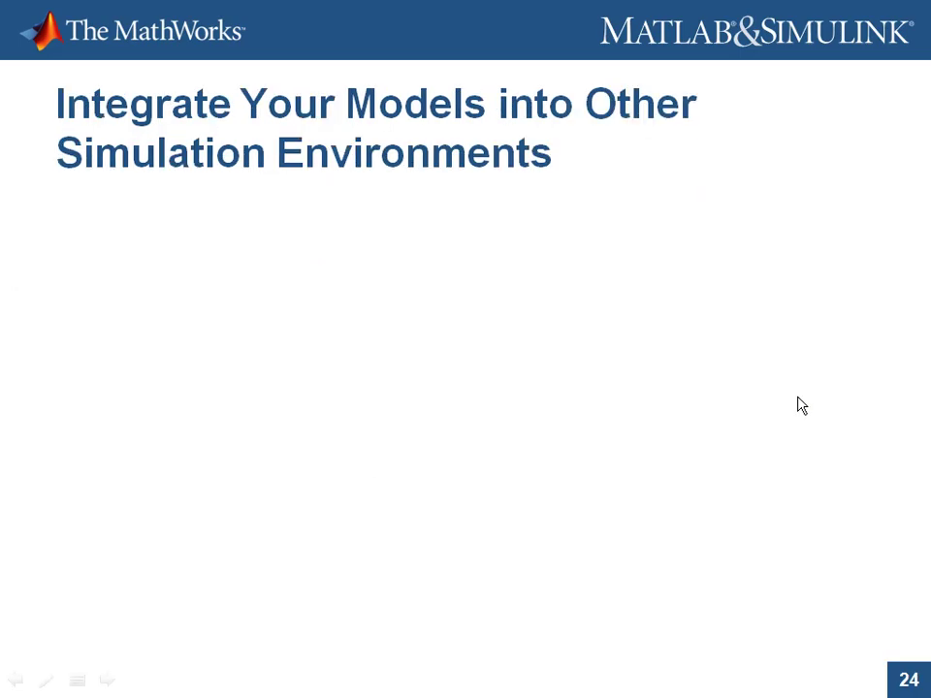